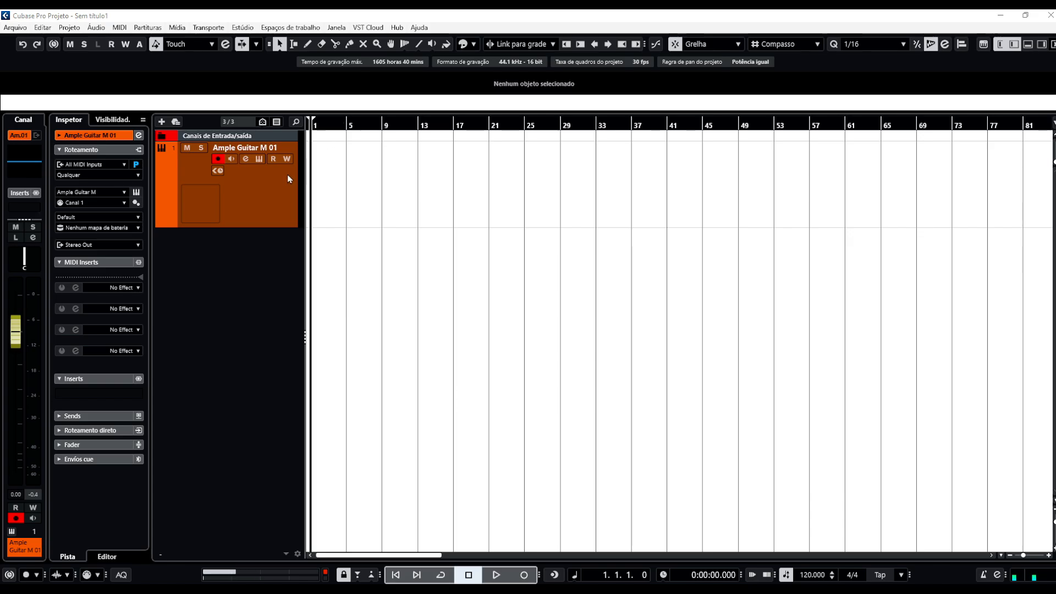
# - Open the Ample Guitar M instrument, reposition its window to look over the main controls, and close it
pyautogui.click(256, 161)
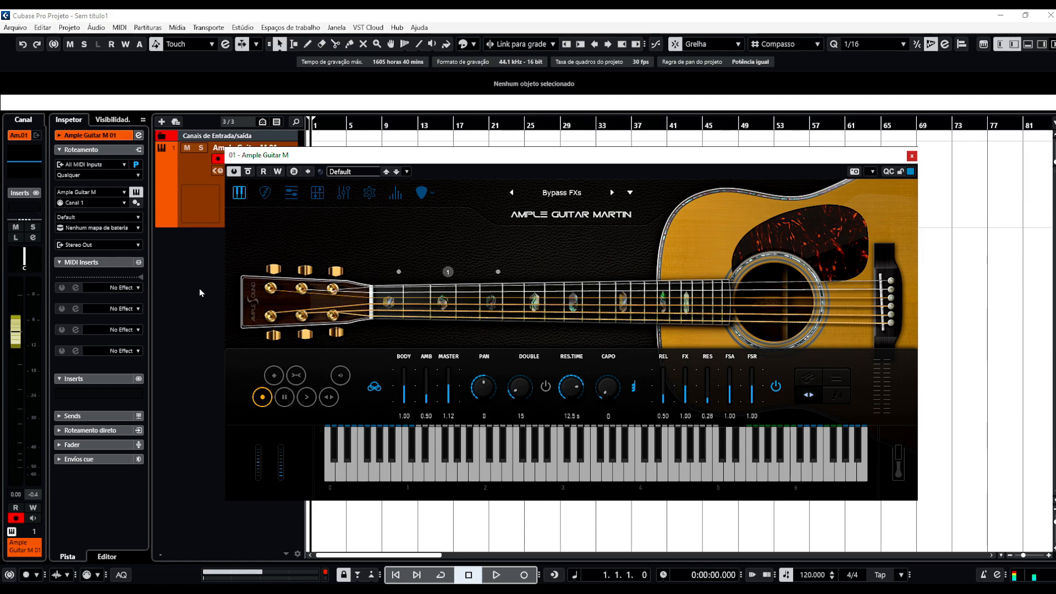
pyautogui.moveTo(490, 161); pyautogui.dragTo(515, 207)
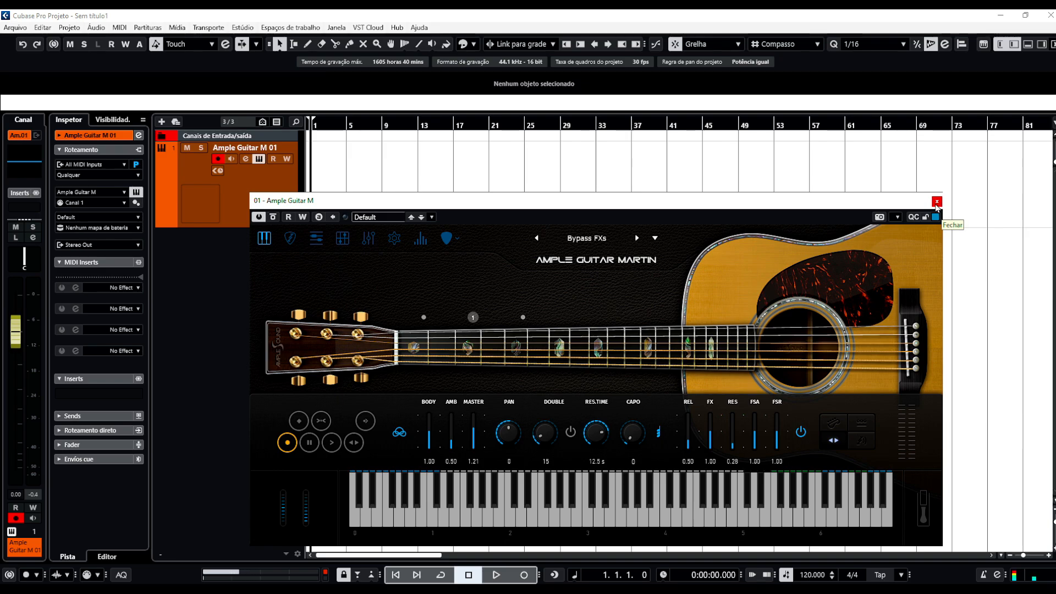
pyautogui.click(937, 205)
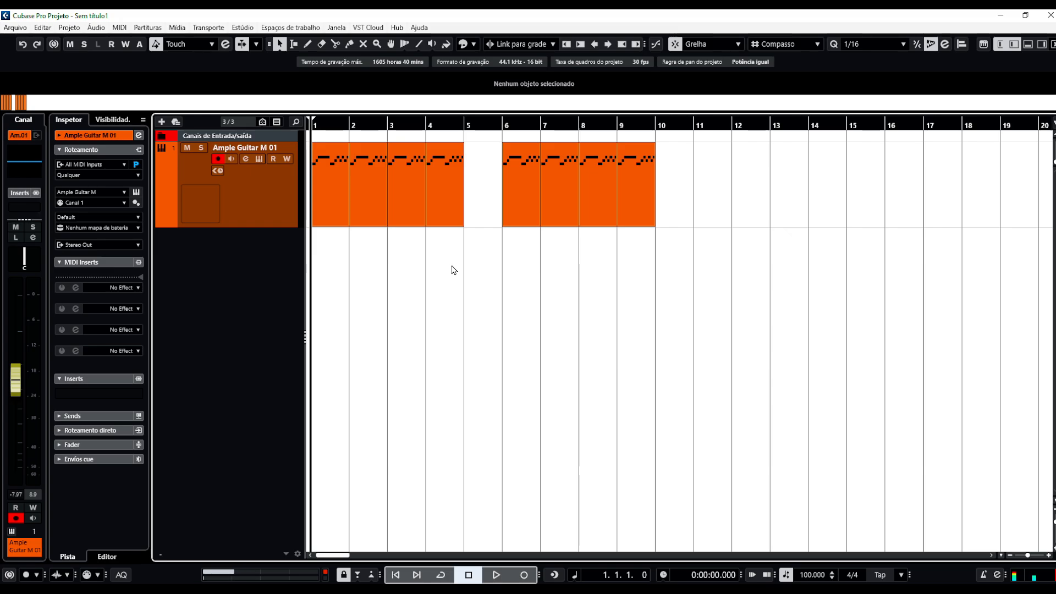
# - Play back the guitar parts from bar 1 and the second group from bar 6 to compare them
pyautogui.press('space')
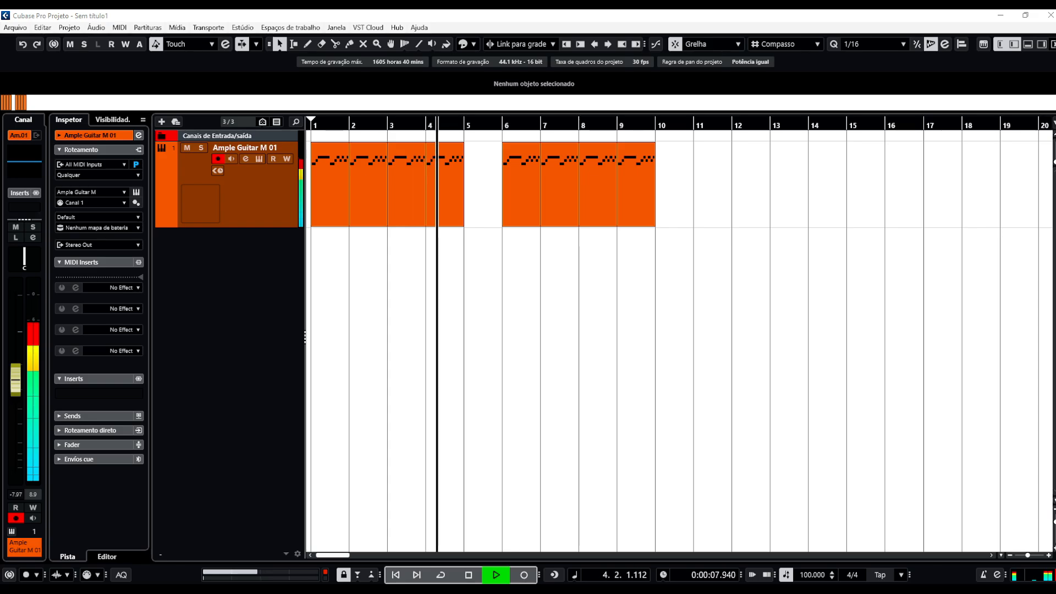
pyautogui.press('space')
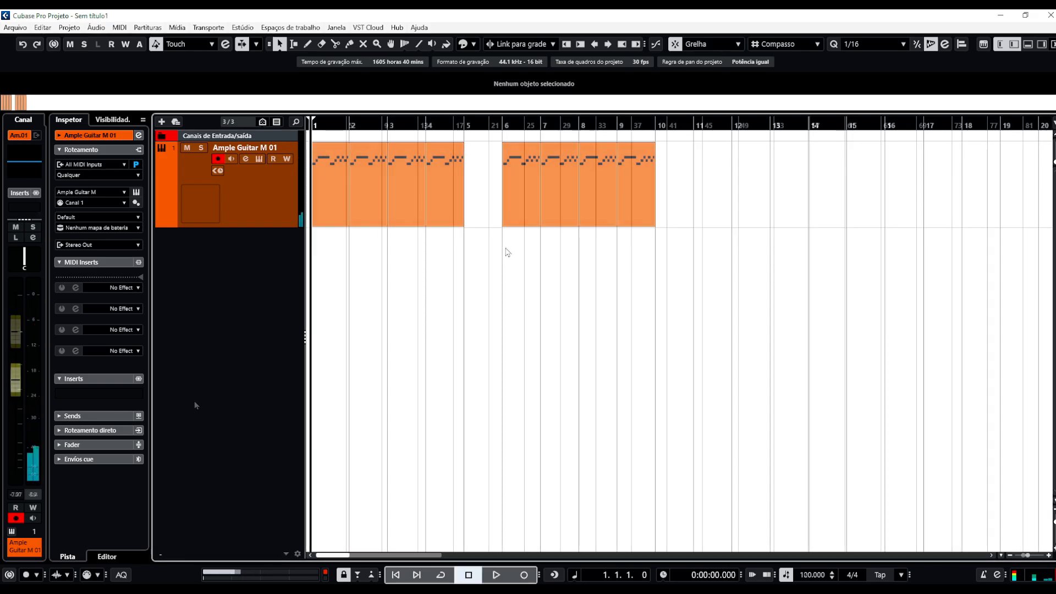
pyautogui.click(504, 127)
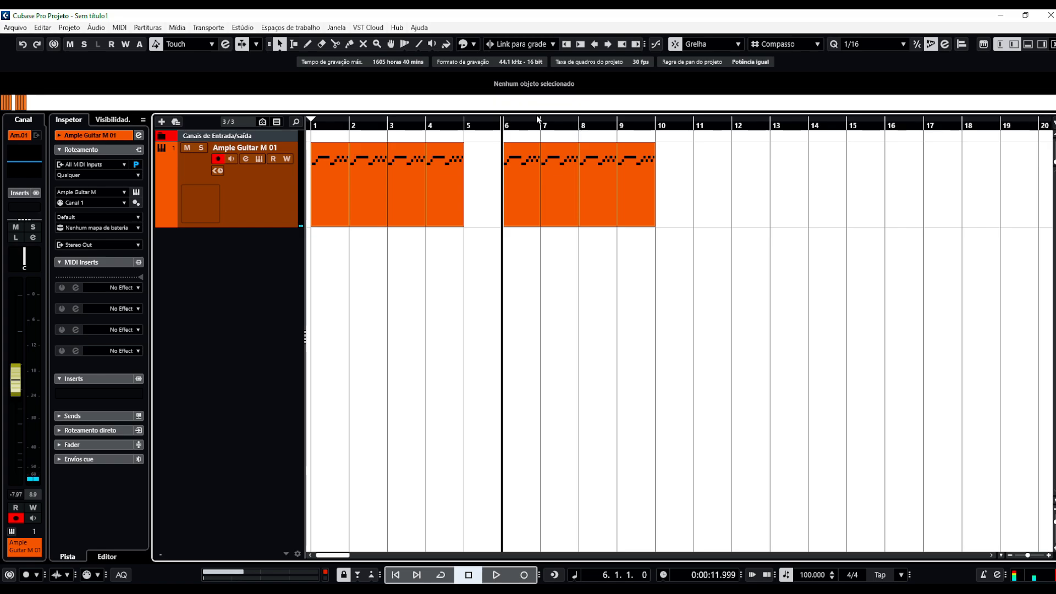
pyautogui.press('space')
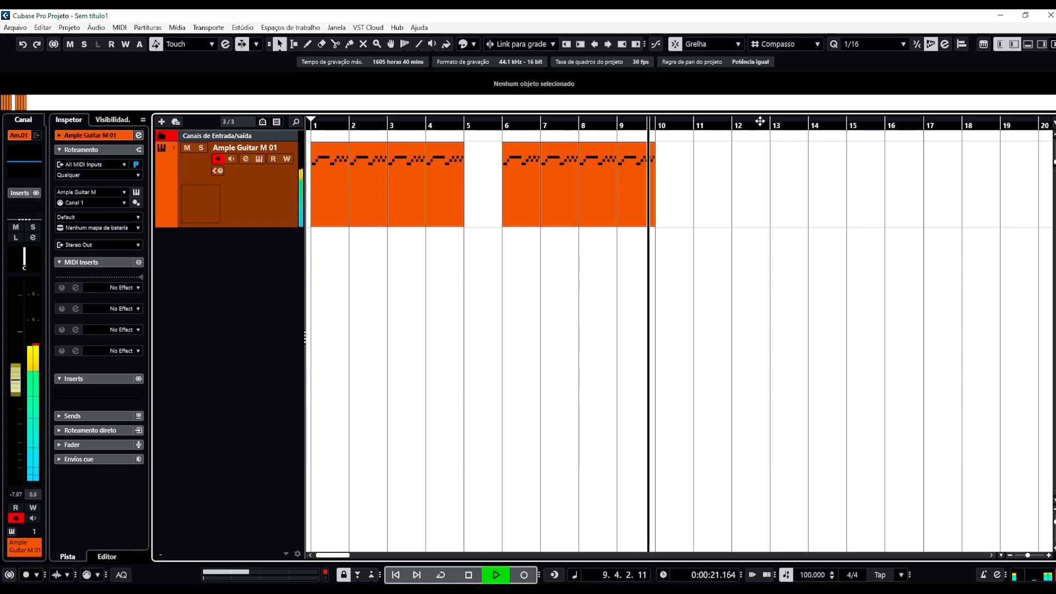
pyautogui.press('space')
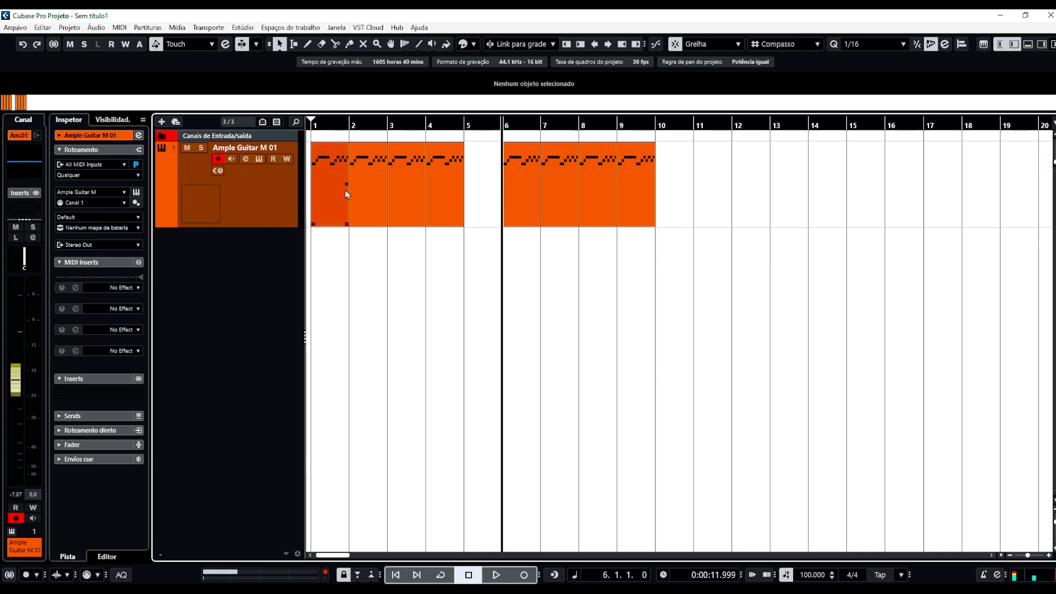
# - Play the four guitar parts in bars 1 to 4 from the start and open them in the Key Editor
pyautogui.moveTo(475, 259); pyautogui.dragTo(311, 215)
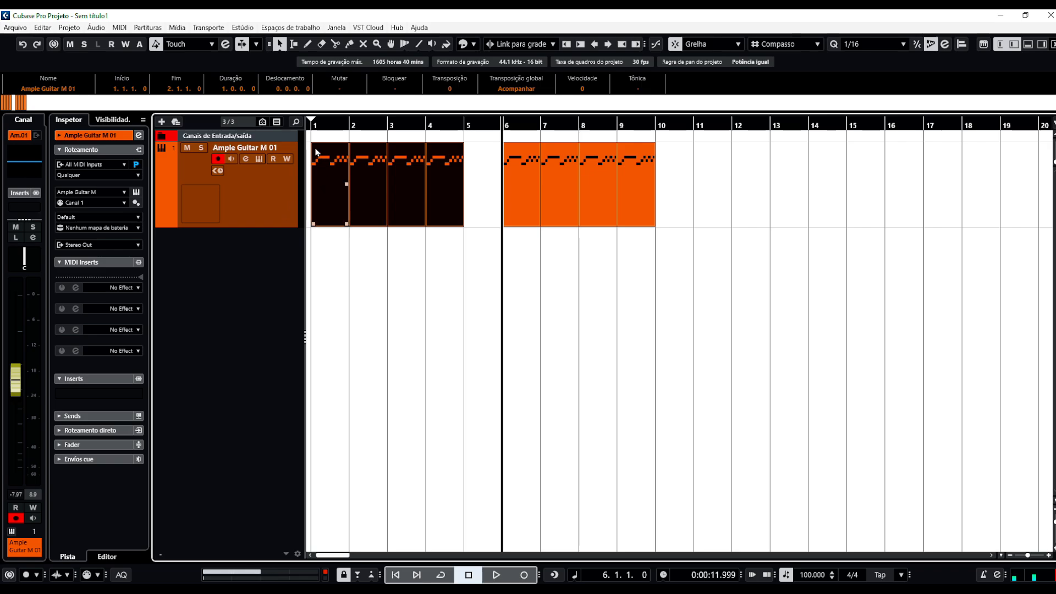
pyautogui.press('Home')
pyautogui.press('space')
pyautogui.press('space')
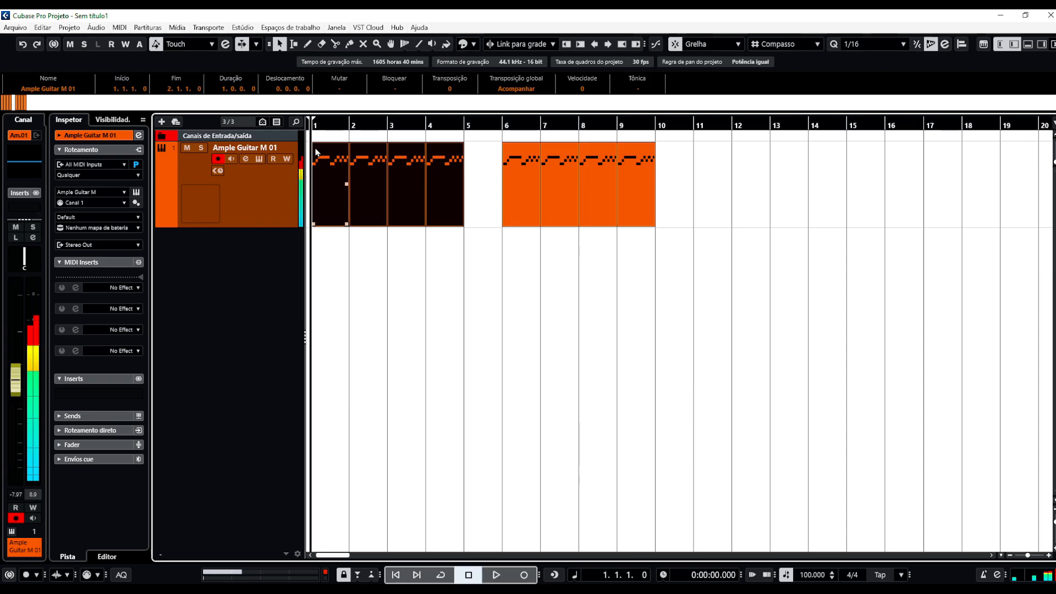
pyautogui.doubleClick(317, 152)
pyautogui.click(270, 221)
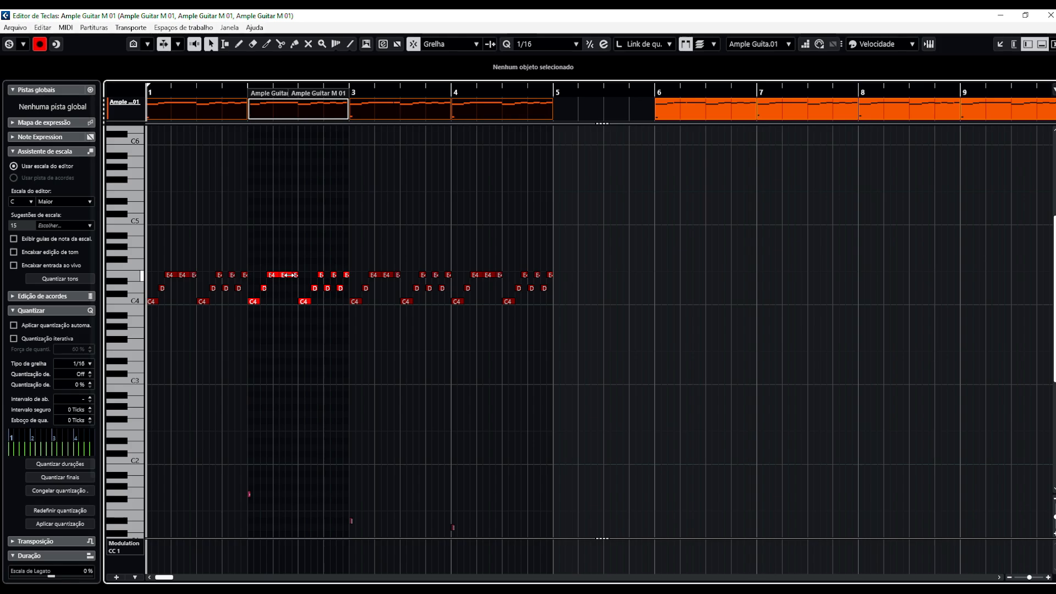
# - Open the guitar part at bar 6 in the Key Editor, select its melody notes to inspect them, and close the editor
pyautogui.press('Return')
pyautogui.doubleClick(506, 210)
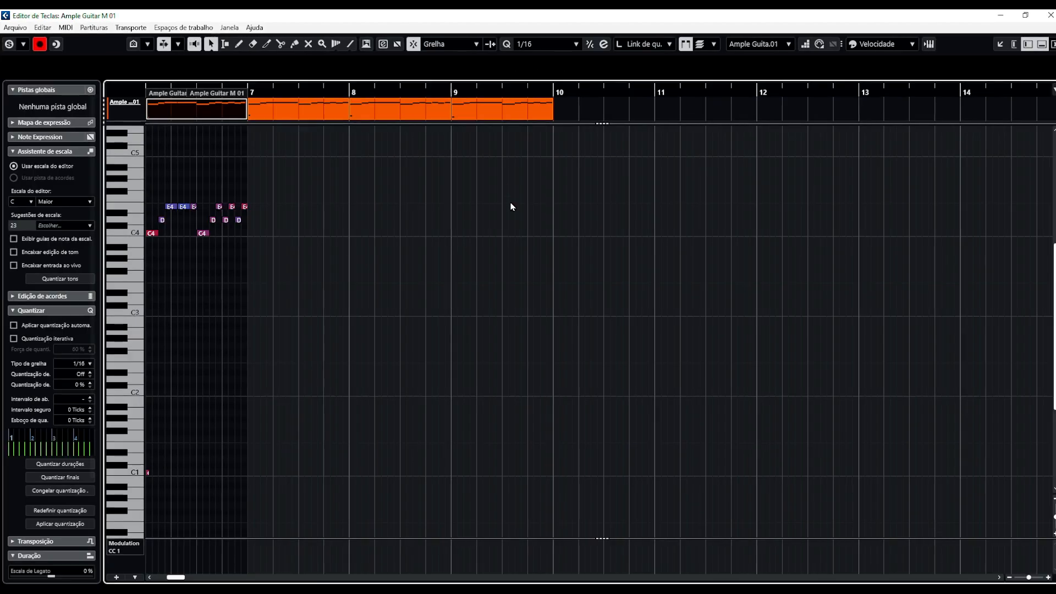
pyautogui.moveTo(149, 201); pyautogui.dragTo(270, 245)
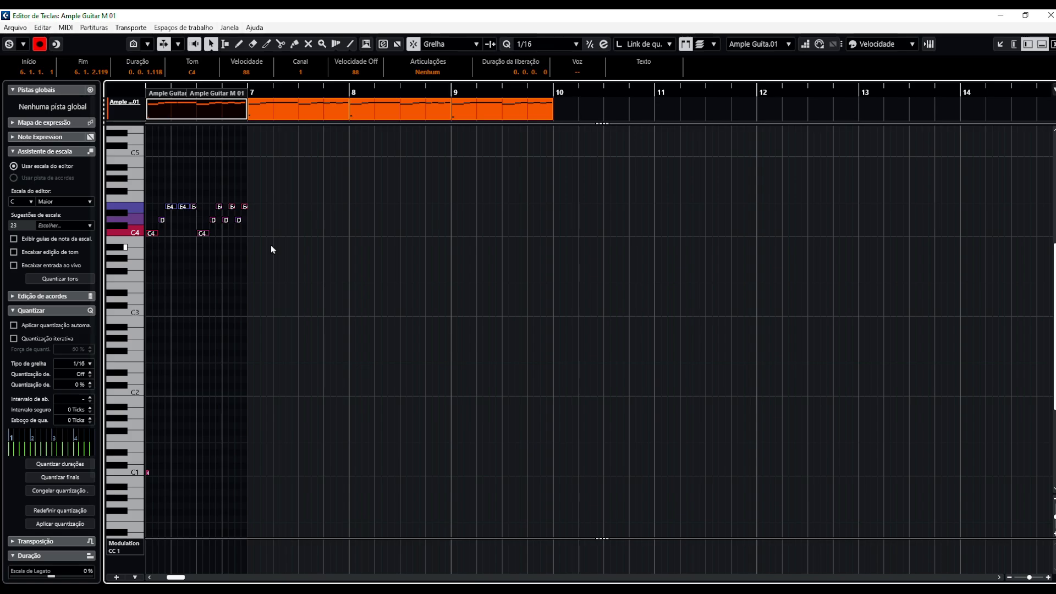
pyautogui.click(1051, 15)
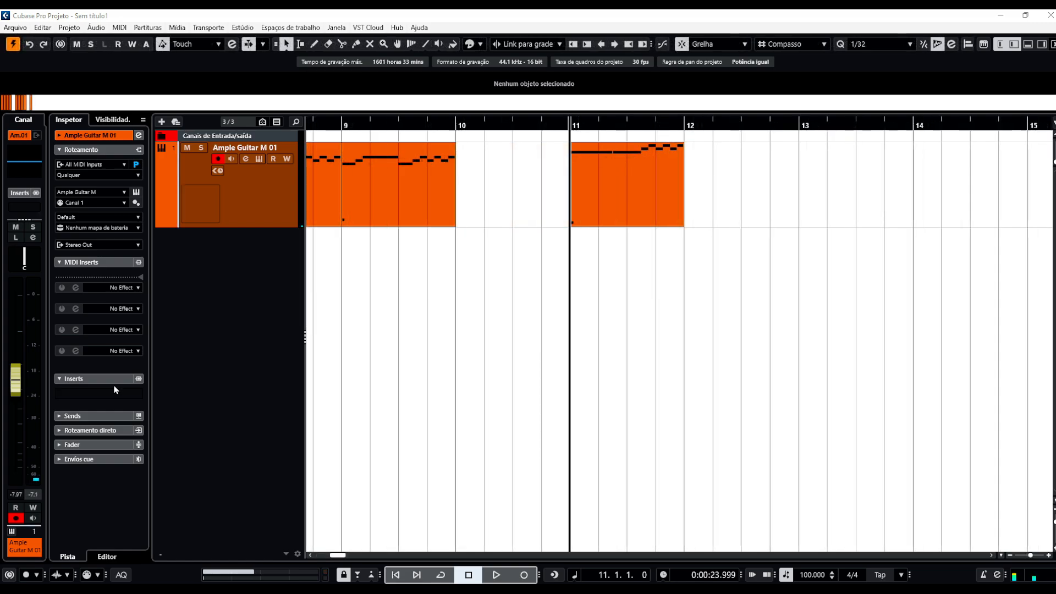
# - Set the locators around the guitar part at bar 11 and play it back with cycle turned on
pyautogui.click(586, 153)
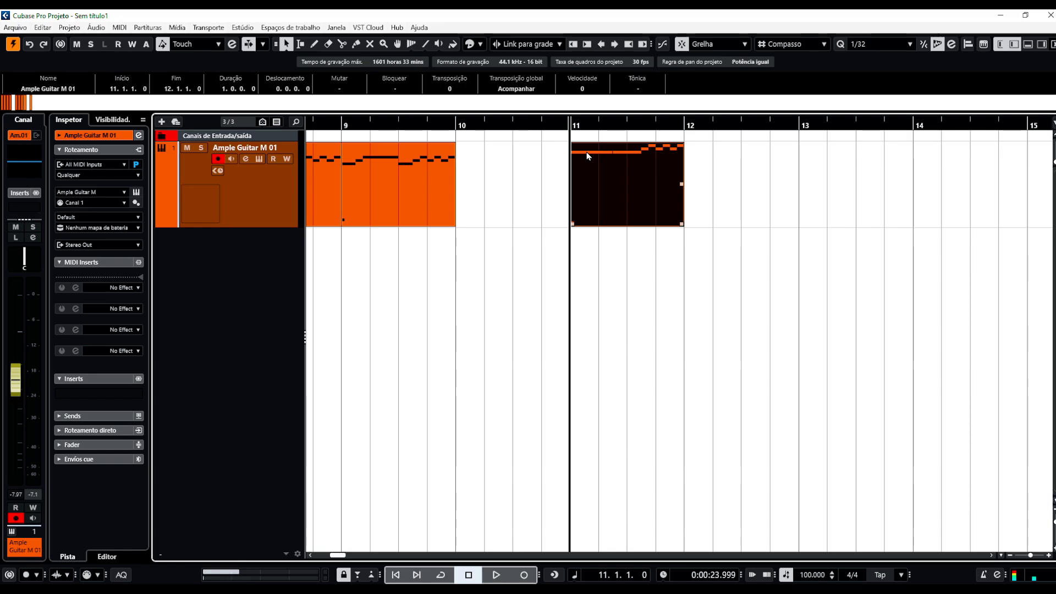
pyautogui.press('p')
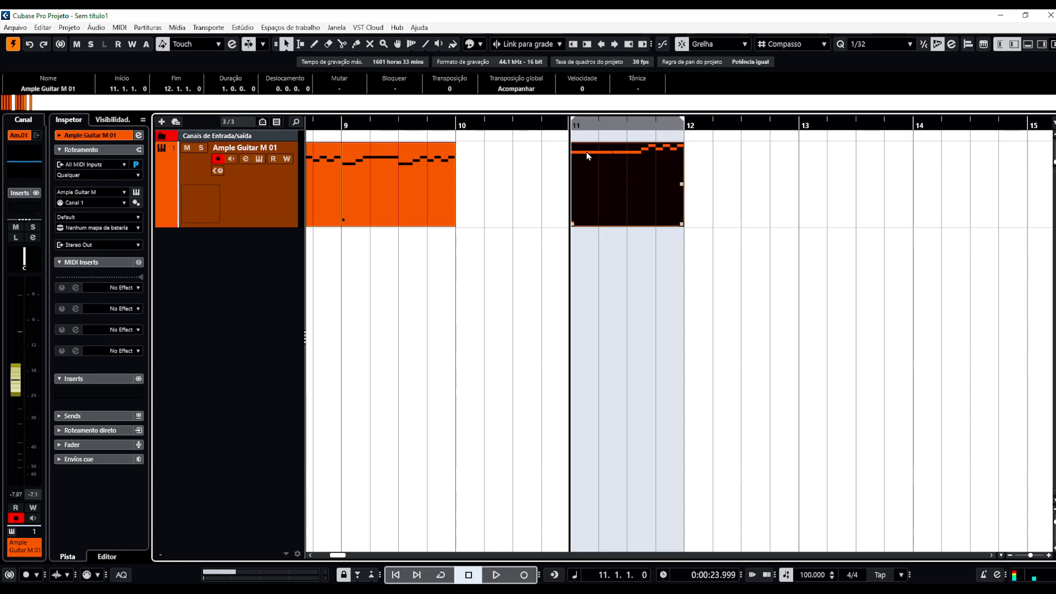
pyautogui.press('/')
pyautogui.press('space')
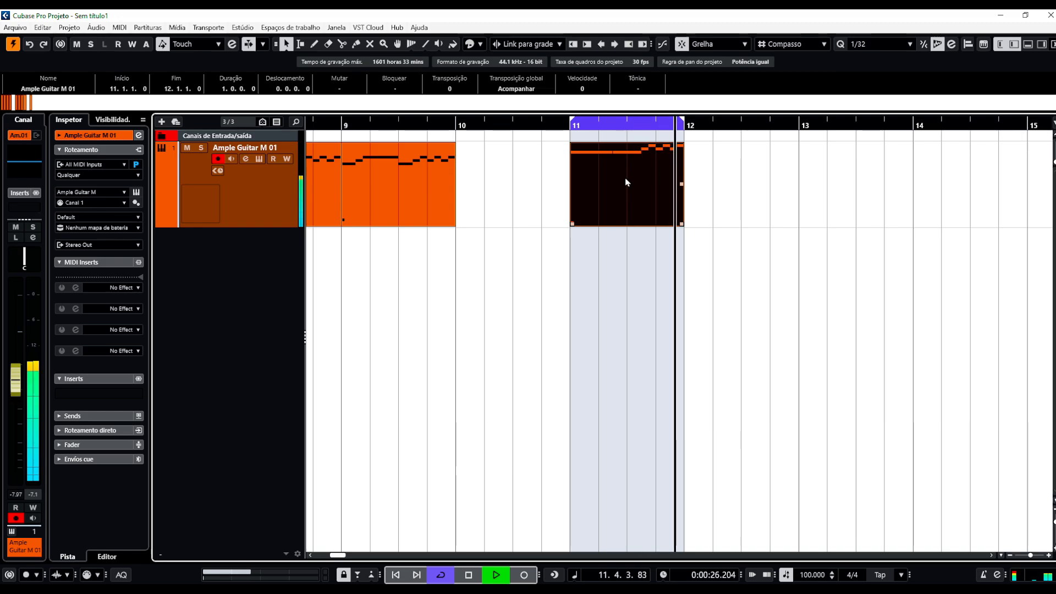
pyautogui.press('space')
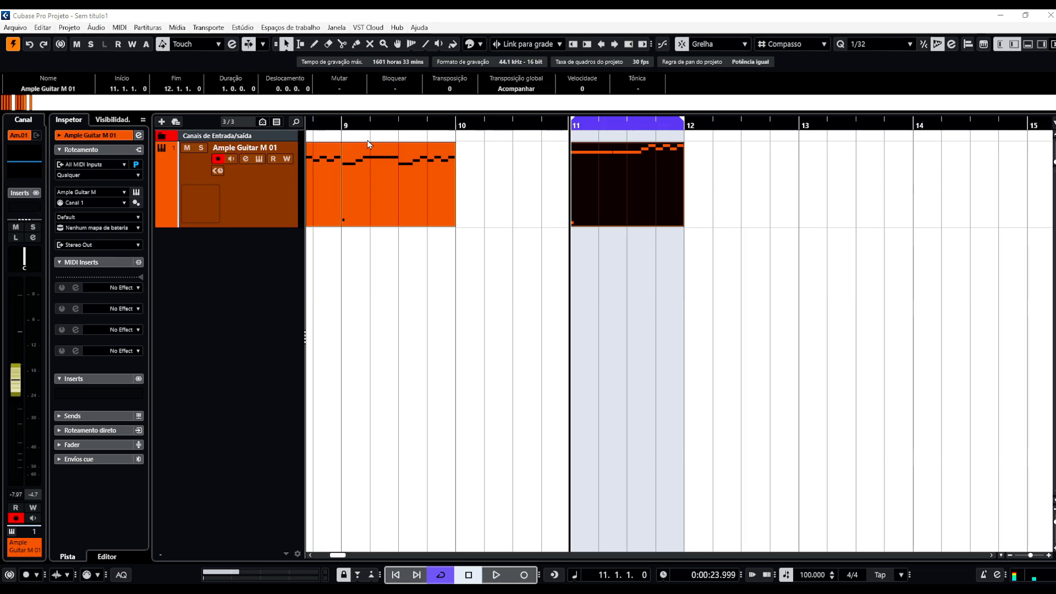
# - Reopen the Ample Guitar M instrument, switch it from the strummer to the main keyboard page, and close it
pyautogui.click(259, 159)
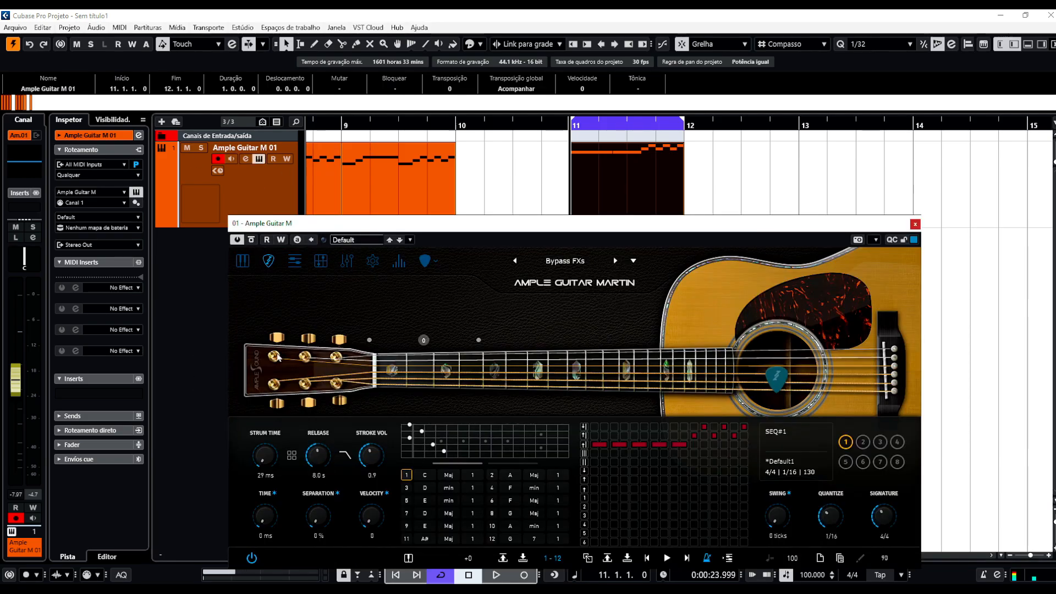
pyautogui.click(242, 261)
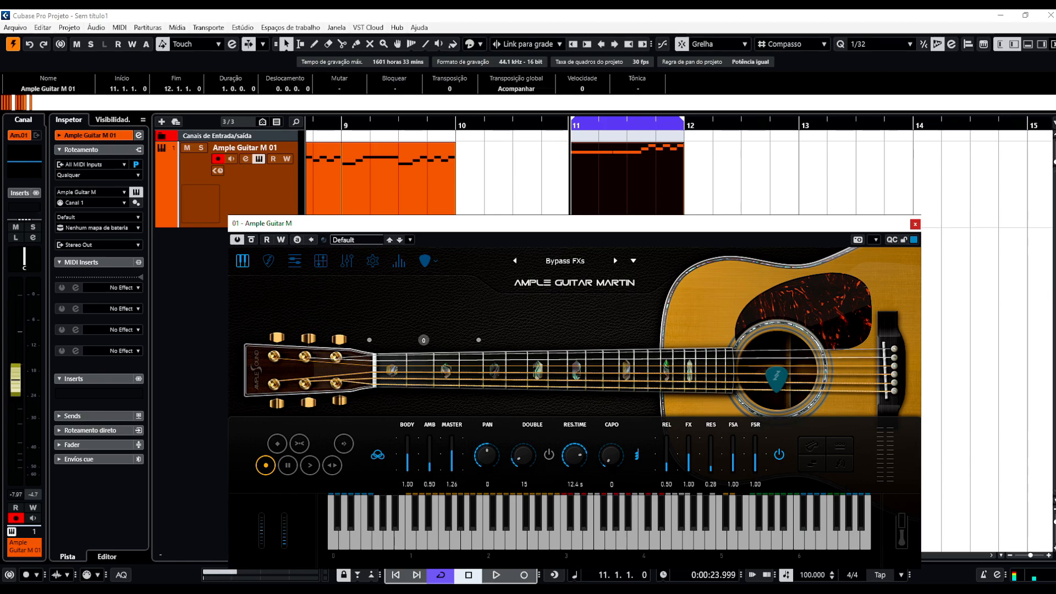
pyautogui.click(915, 224)
# - Move the project cursor to bar 12 and add the Frequency equalizer to the guitar track's first insert slot
pyautogui.click(702, 125)
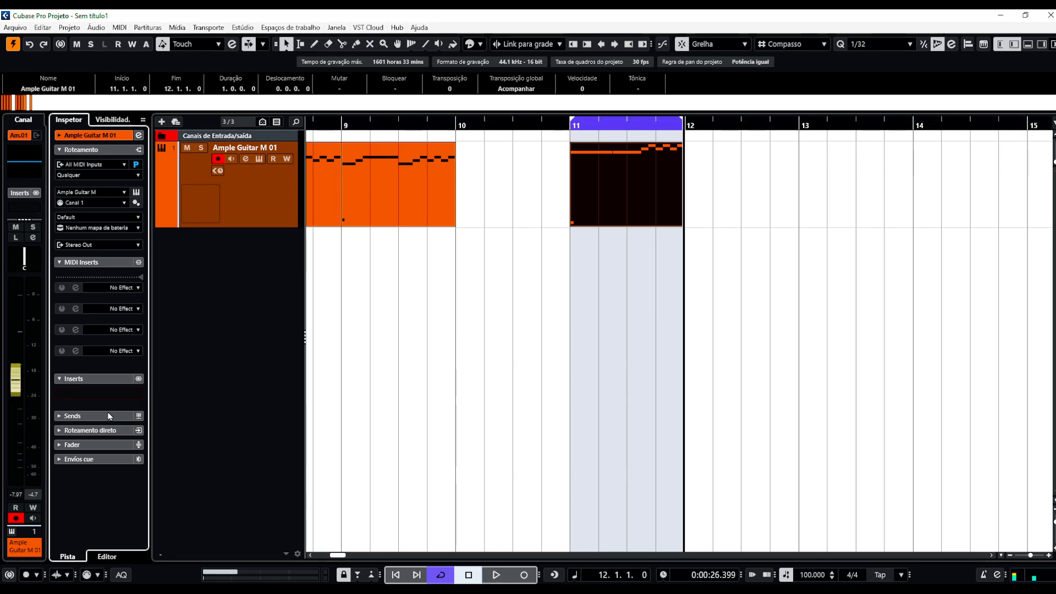
pyautogui.click(139, 394)
pyautogui.write('freq')
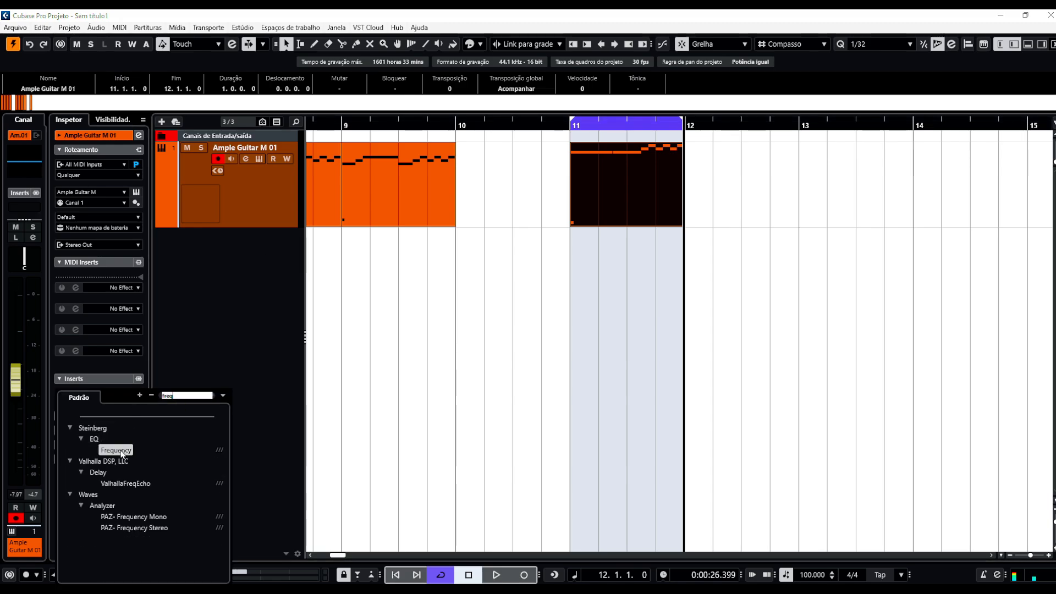
pyautogui.click(121, 447)
pyautogui.moveTo(385, 144); pyautogui.dragTo(389, 202)
# - Set the cycle range to the four guitar parts in bars 6 to 9 and start playback from bar 6
pyautogui.press('g')
pyautogui.press('g')
pyautogui.press('g')
pyautogui.moveTo(442, 149); pyautogui.dragTo(606, 161)
pyautogui.press('p')
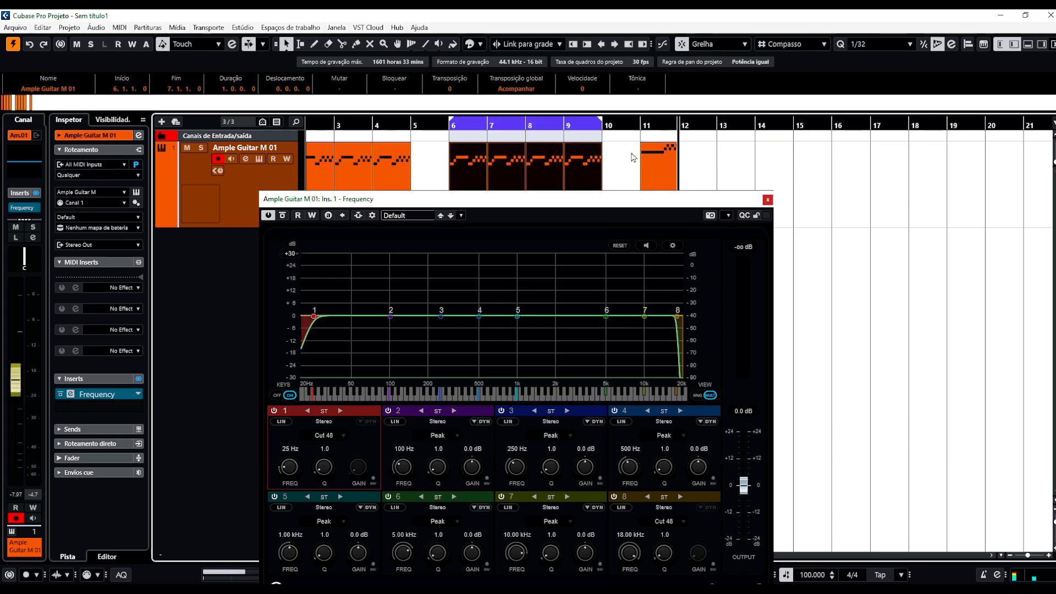
pyautogui.click(452, 125)
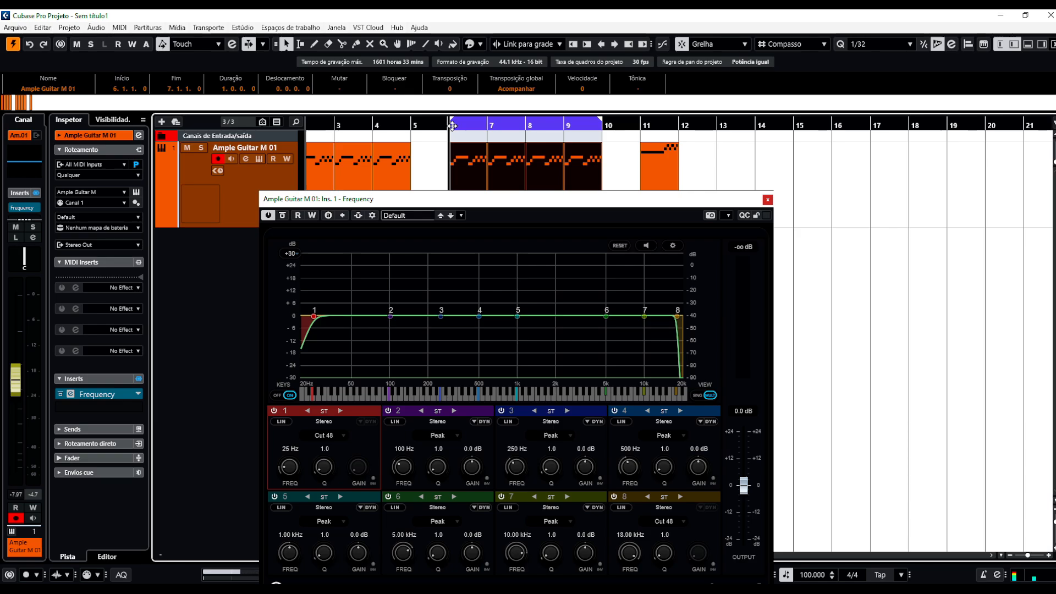
pyautogui.press('space')
# - Shape the Frequency EQ: band 1 cut at 86 Hz, band 2 at 229 Hz -2.9 dB, band 5 at 1.33 kHz -5.0 dB, band 8 cut at 11.75 kHz
pyautogui.moveTo(314, 316)
pyautogui.mouseDown()
pyautogui.moveTo(409, 309)
pyautogui.moveTo(420, 310)
pyautogui.moveTo(411, 320)
pyautogui.moveTo(432, 312)
pyautogui.moveTo(437, 321)
pyautogui.mouseUp()
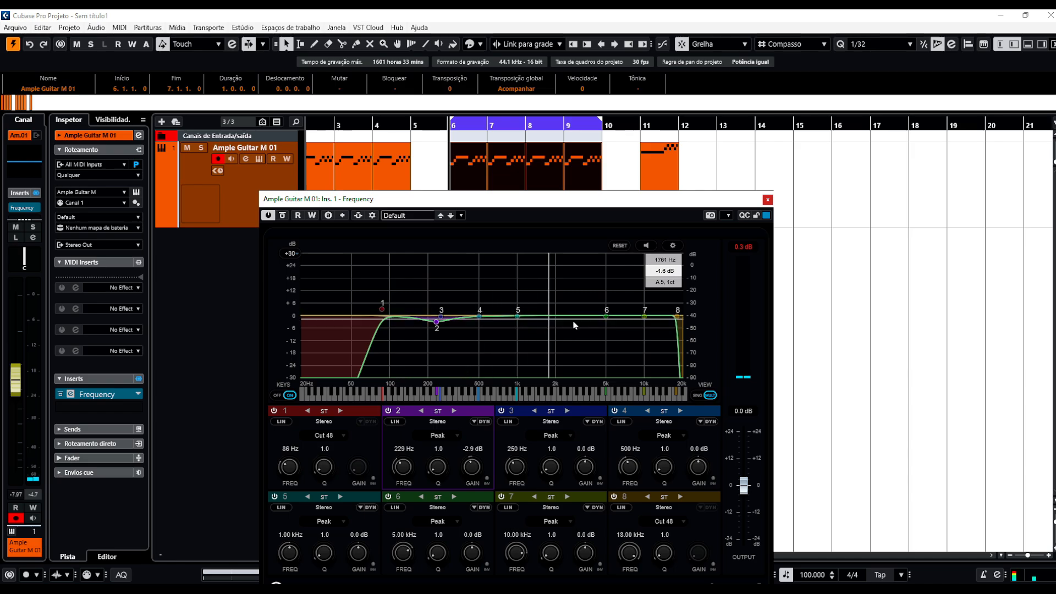
pyautogui.moveTo(677, 316); pyautogui.dragTo(653, 320)
pyautogui.moveTo(518, 317); pyautogui.dragTo(541, 317)
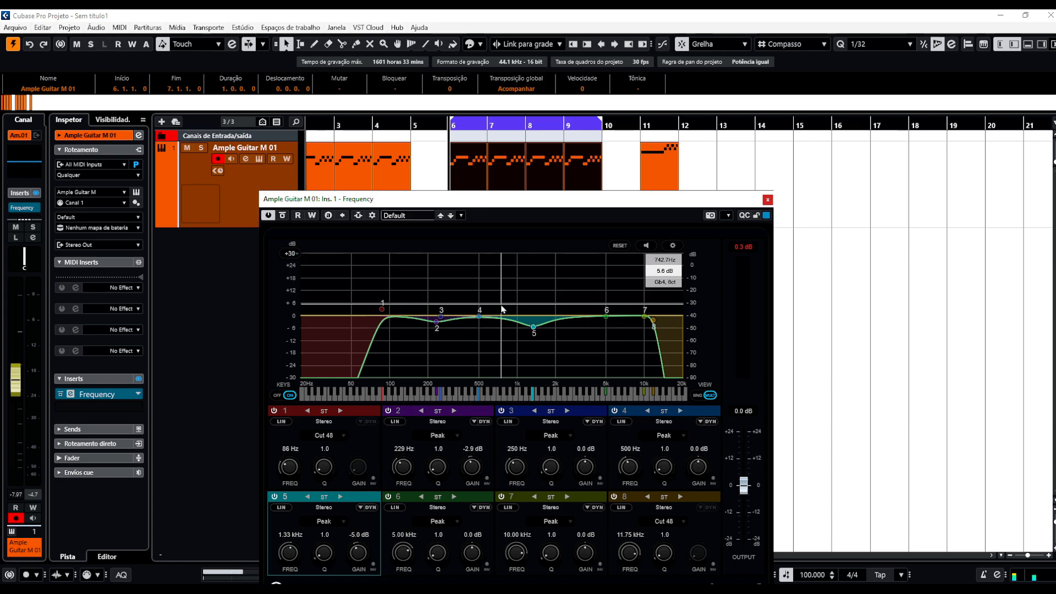
# - Add the EQ-P1A equalizer to the guitar track's second insert slot and close both equalizer windows
pyautogui.click(128, 407)
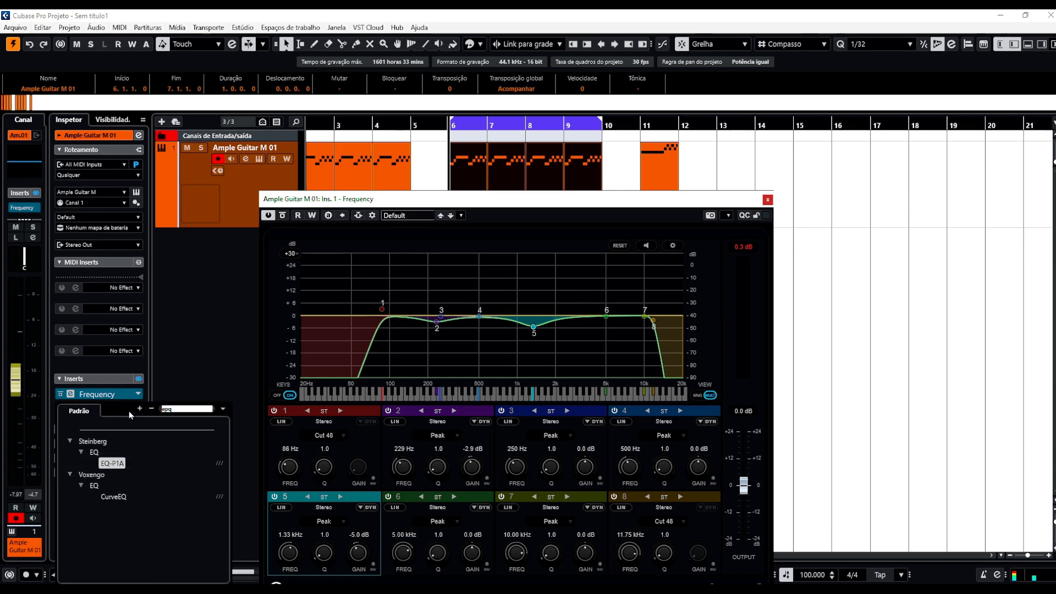
pyautogui.press('Return')
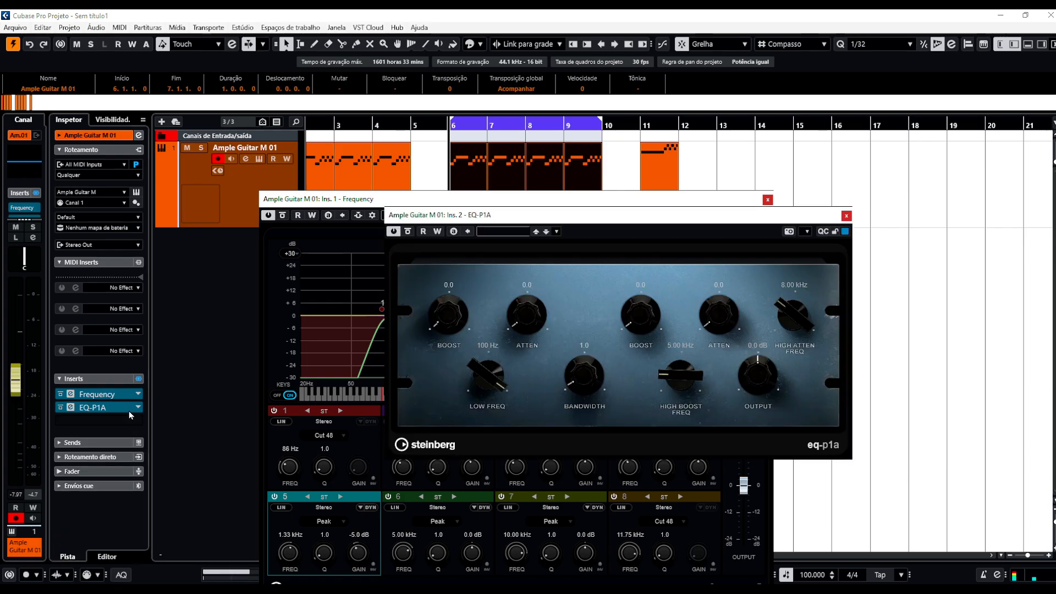
pyautogui.moveTo(739, 315); pyautogui.dragTo(737, 304)
pyautogui.click(846, 215)
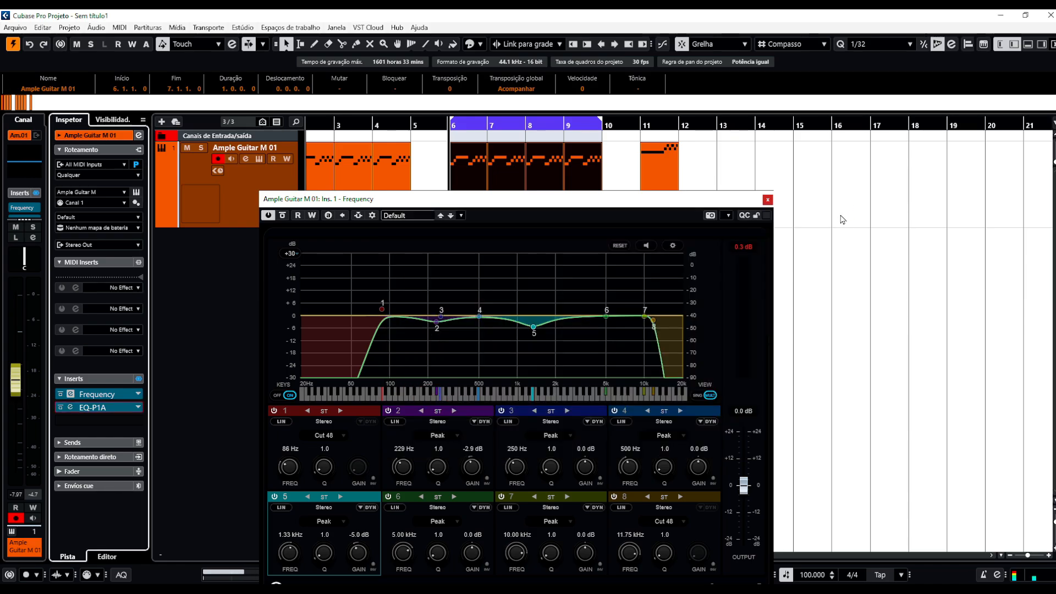
pyautogui.click(767, 200)
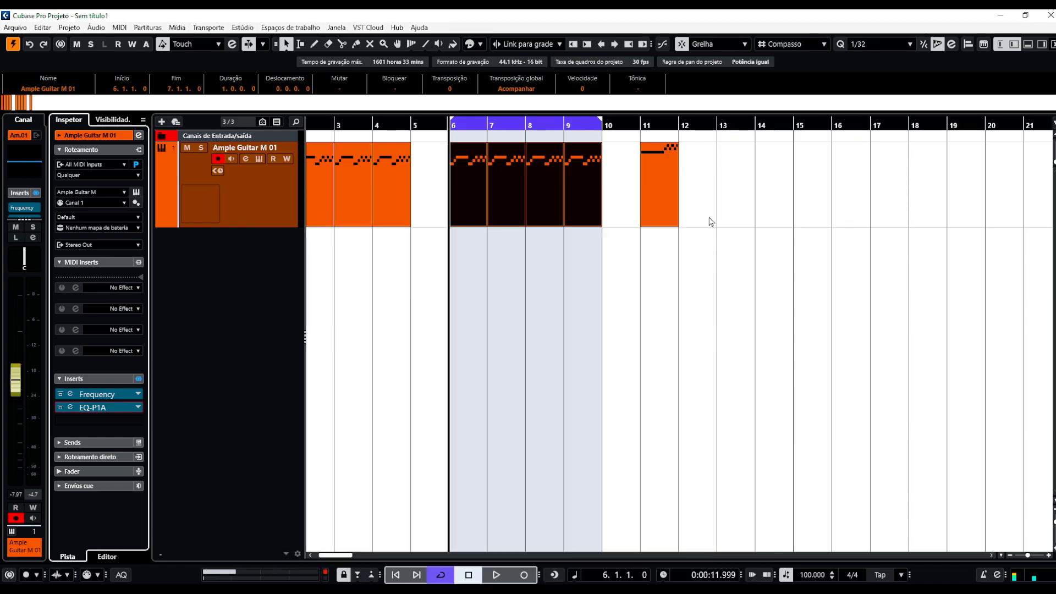
# - Open Ample Guitar M's built-in effects section and look through its effect pages, including the equalizer and the Hall reverb
pyautogui.click(259, 159)
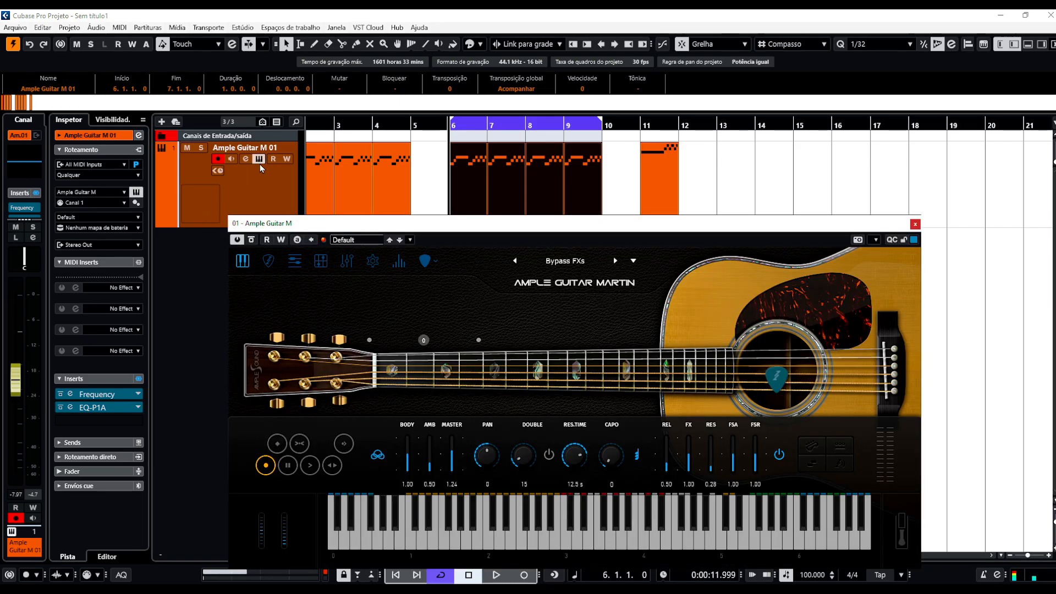
pyautogui.click(346, 263)
pyautogui.moveTo(439, 229); pyautogui.dragTo(424, 141)
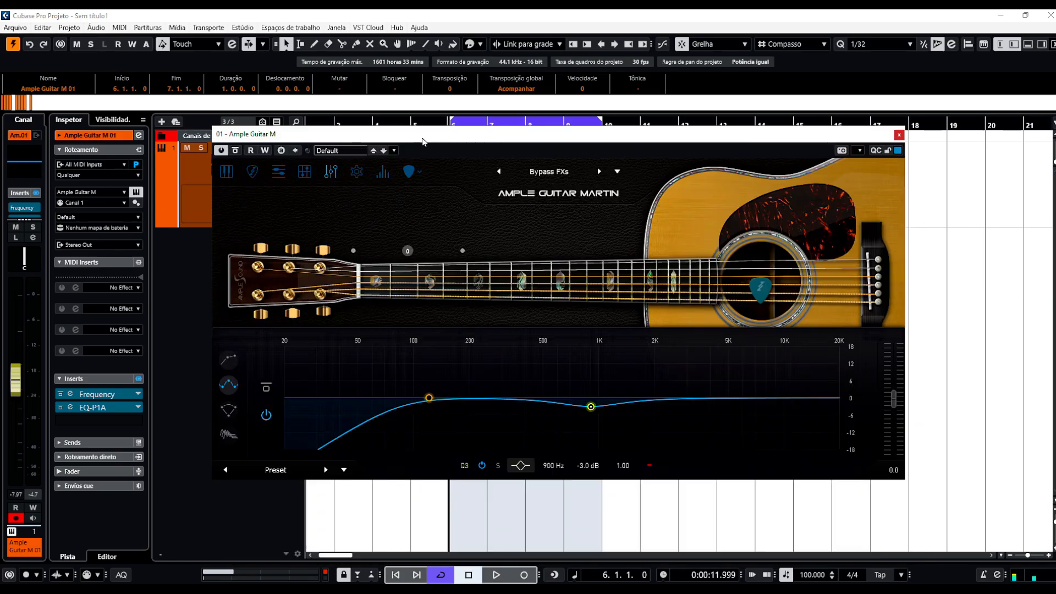
pyautogui.click(229, 360)
pyautogui.click(228, 384)
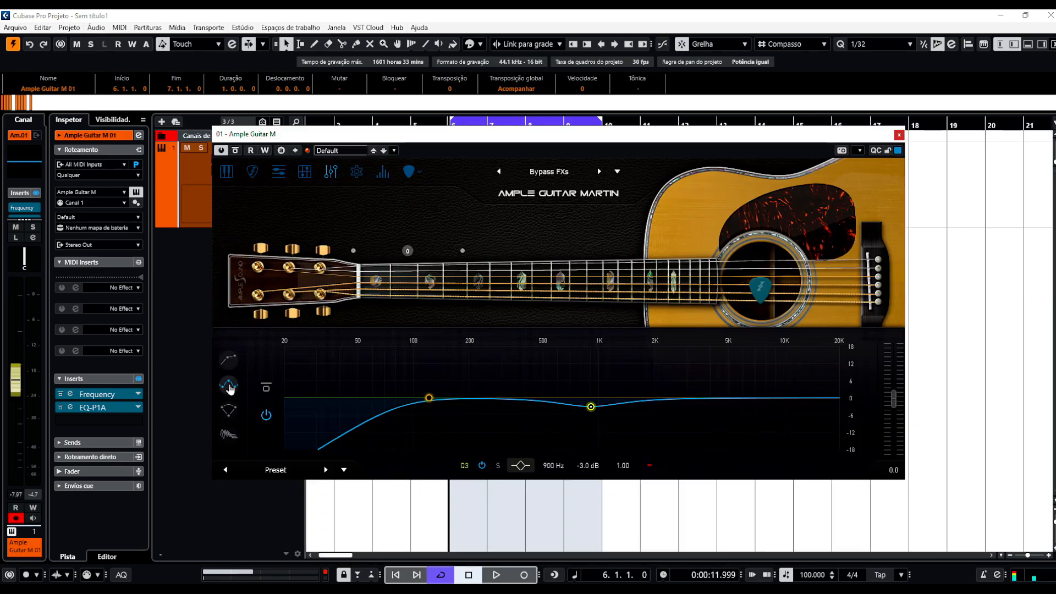
pyautogui.click(229, 411)
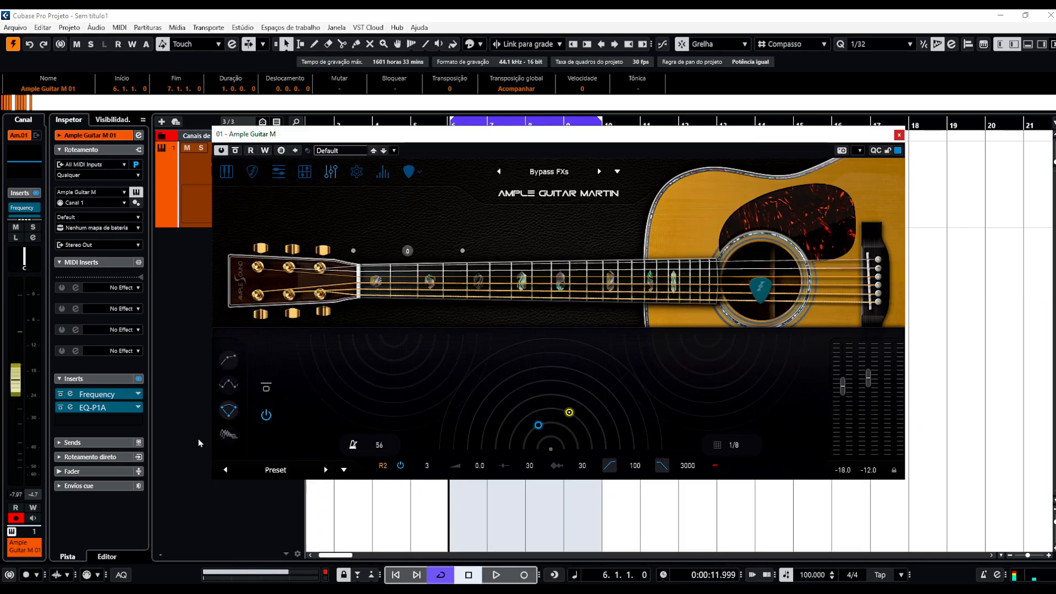
pyautogui.click(226, 436)
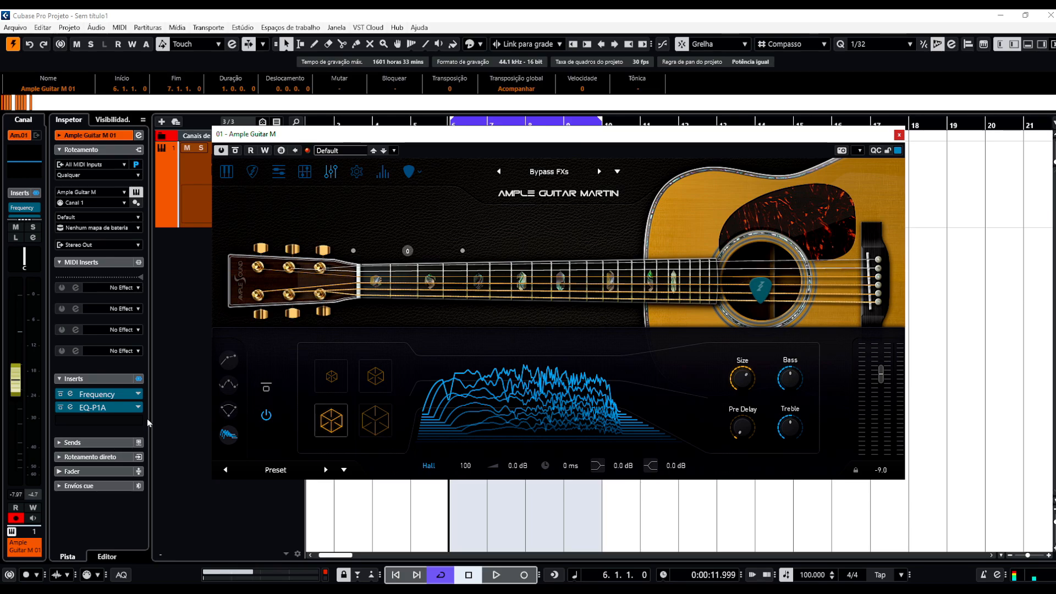
# - Check the plug-in list for the third insert slot and look through Ample Guitar M's compressor, equalizer, delay and reverb pages
pyautogui.click(130, 422)
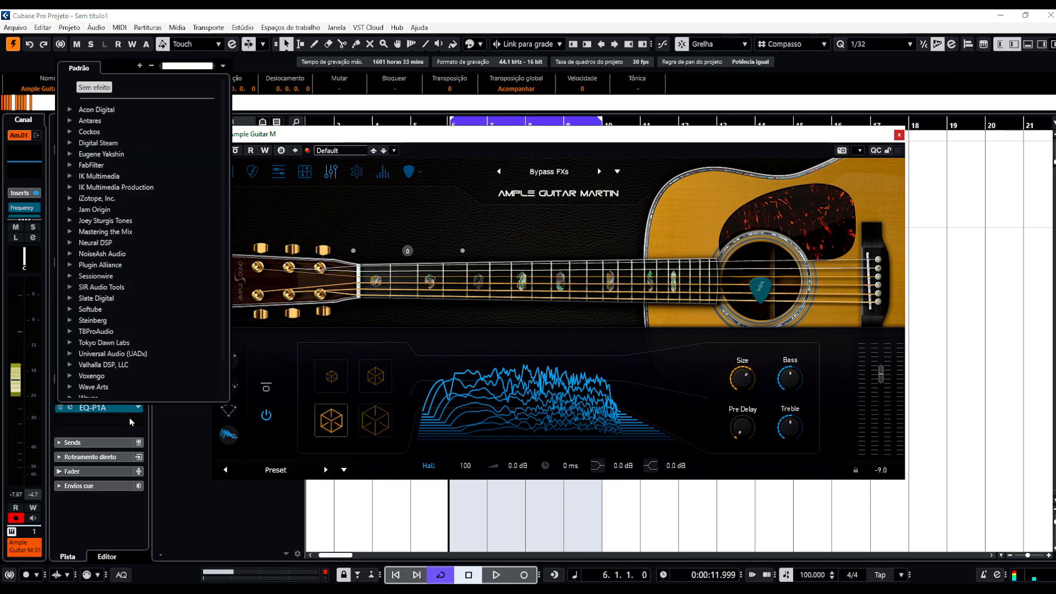
pyautogui.click(175, 437)
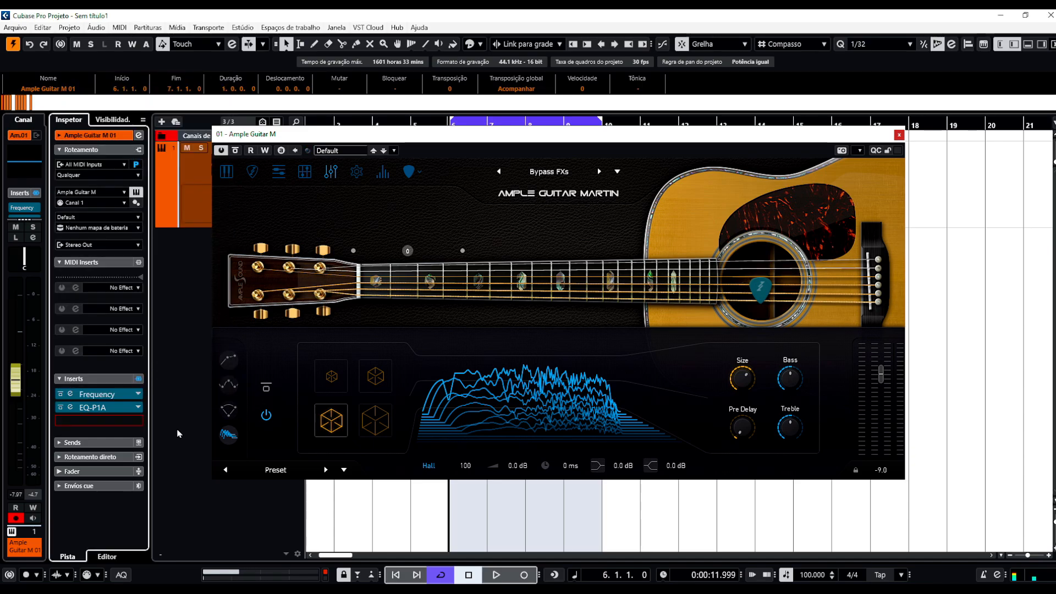
pyautogui.click(226, 425)
pyautogui.click(227, 410)
pyautogui.click(227, 385)
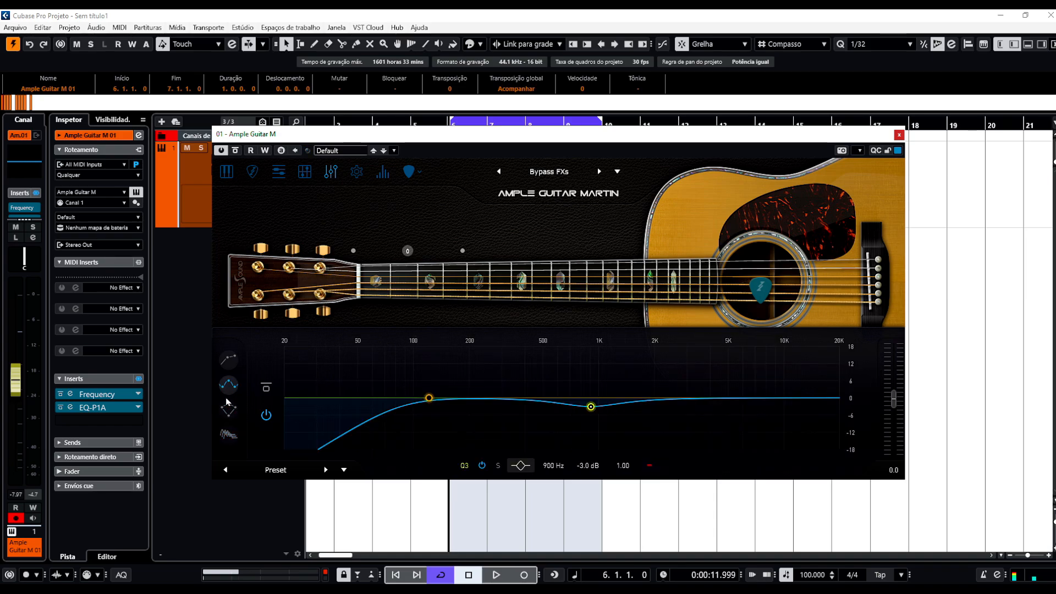
pyautogui.click(227, 360)
pyautogui.click(228, 384)
pyautogui.click(229, 410)
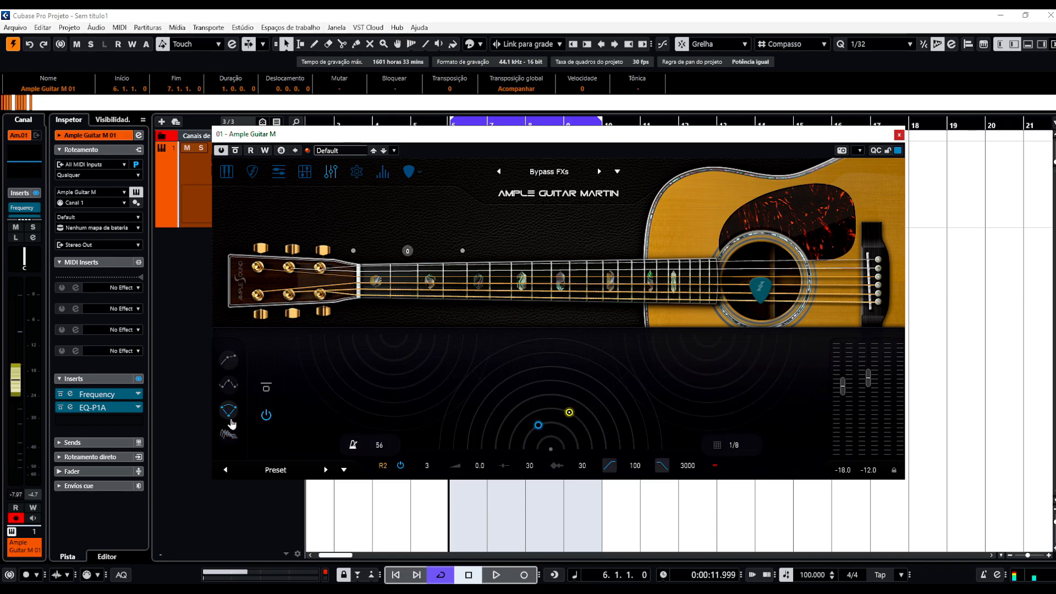
pyautogui.click(231, 435)
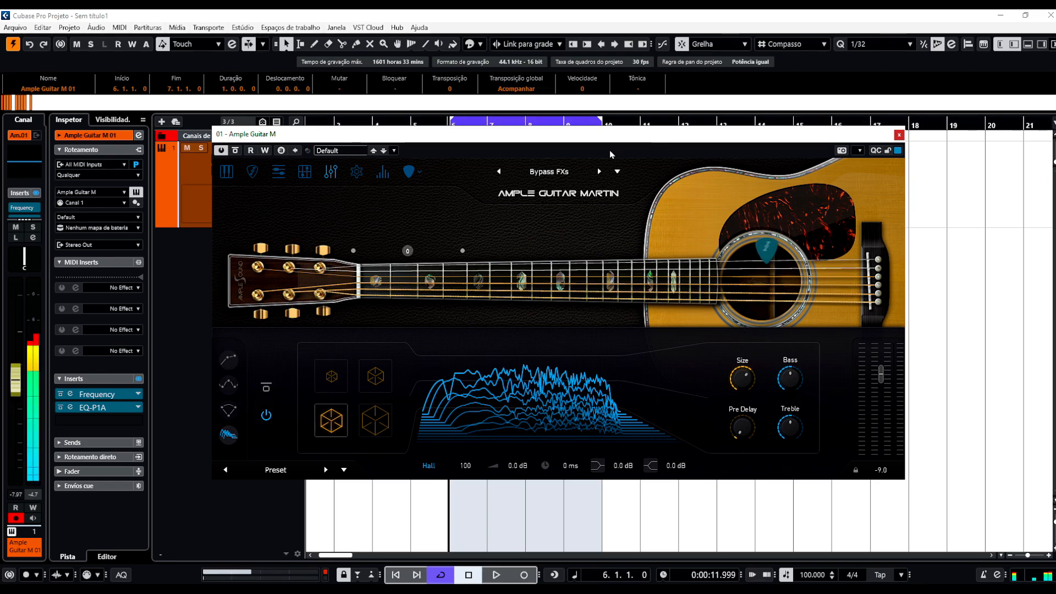
# - Enable Ample Guitar M's built-in effects, including the compressor, and audition the compressor, equalizer, delay and reverb pages
pyautogui.click(228, 361)
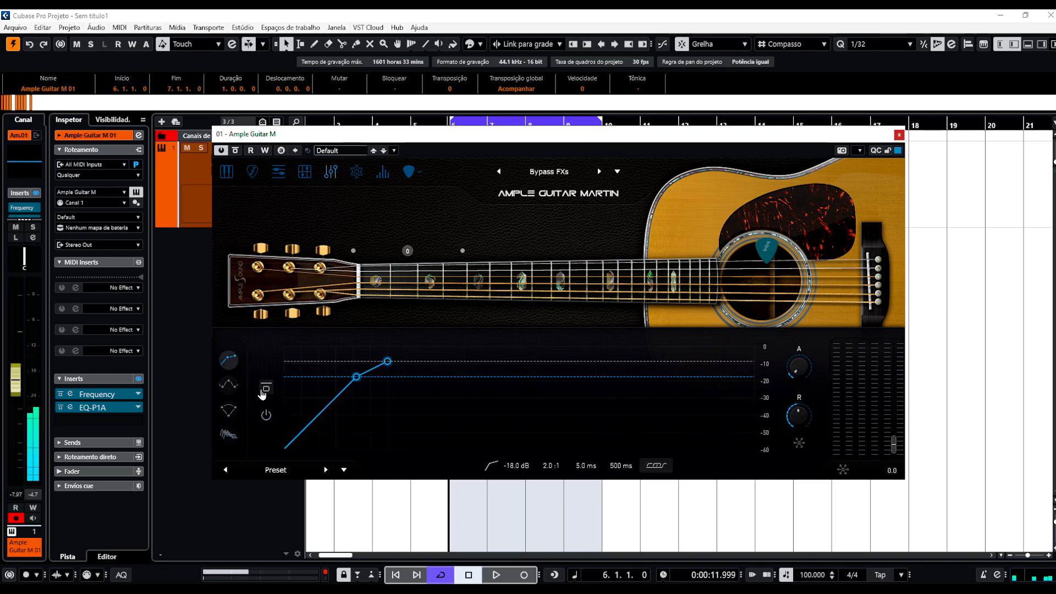
pyautogui.click(228, 383)
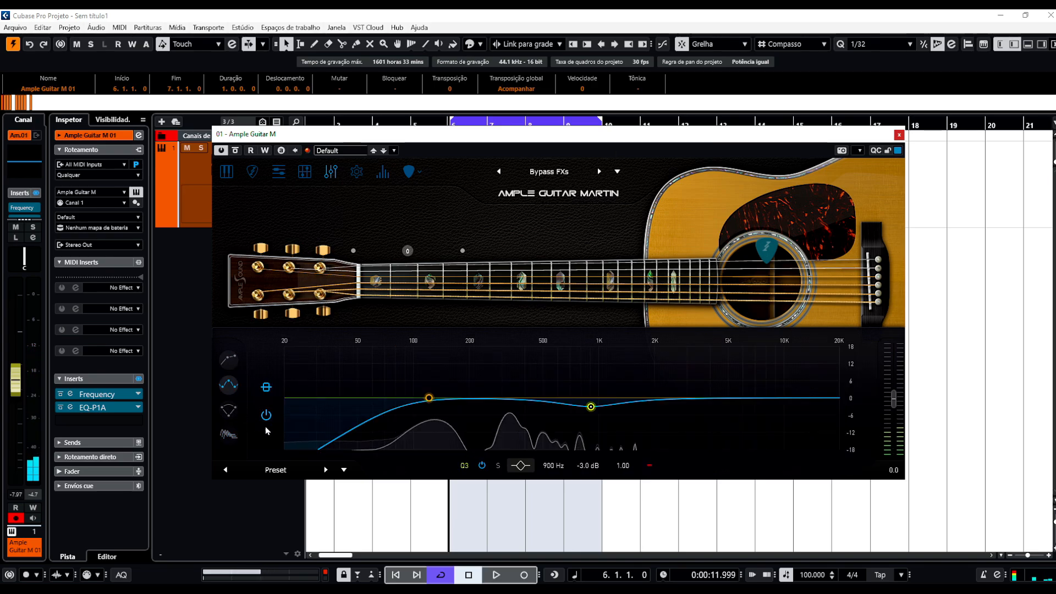
pyautogui.click(228, 410)
pyautogui.click(229, 433)
pyautogui.click(230, 410)
pyautogui.click(228, 361)
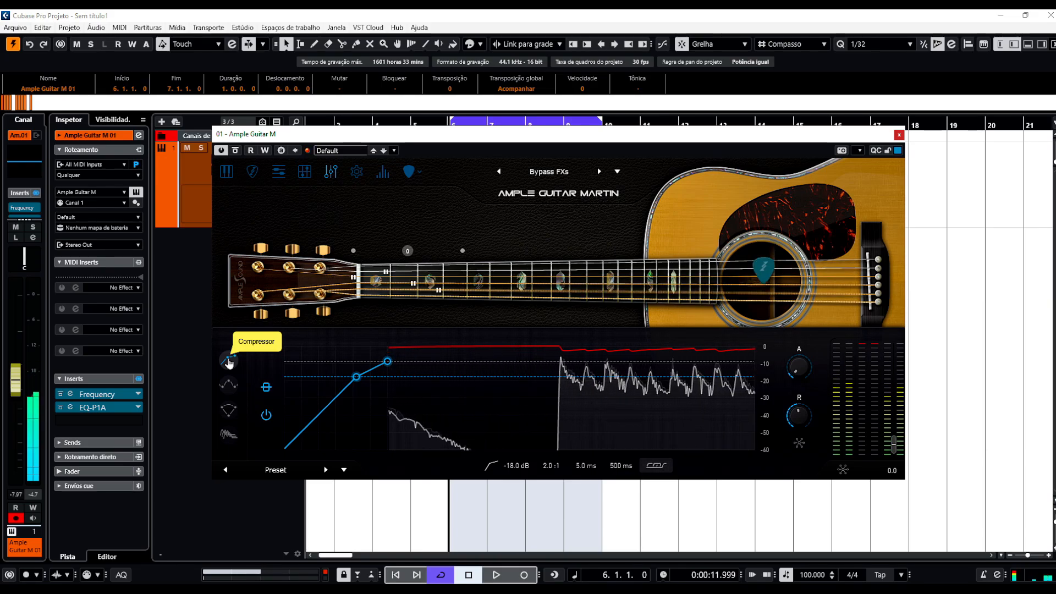
# - Bypass all inserts on the guitar track and audition the built-in equalizer, delay and reverb on their own
pyautogui.click(138, 387)
pyautogui.click(138, 380)
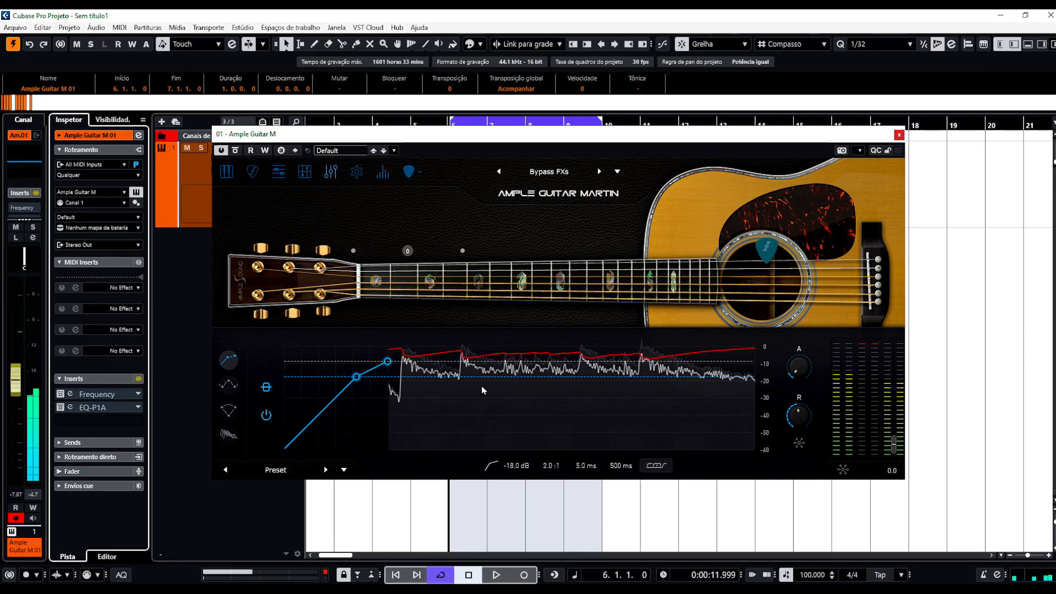
pyautogui.click(229, 384)
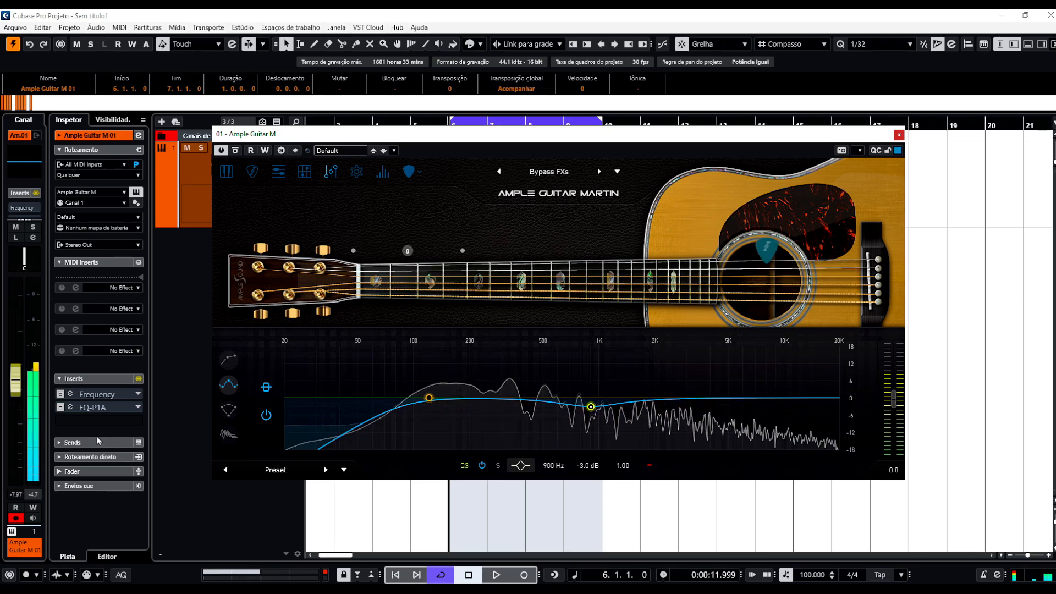
pyautogui.click(227, 420)
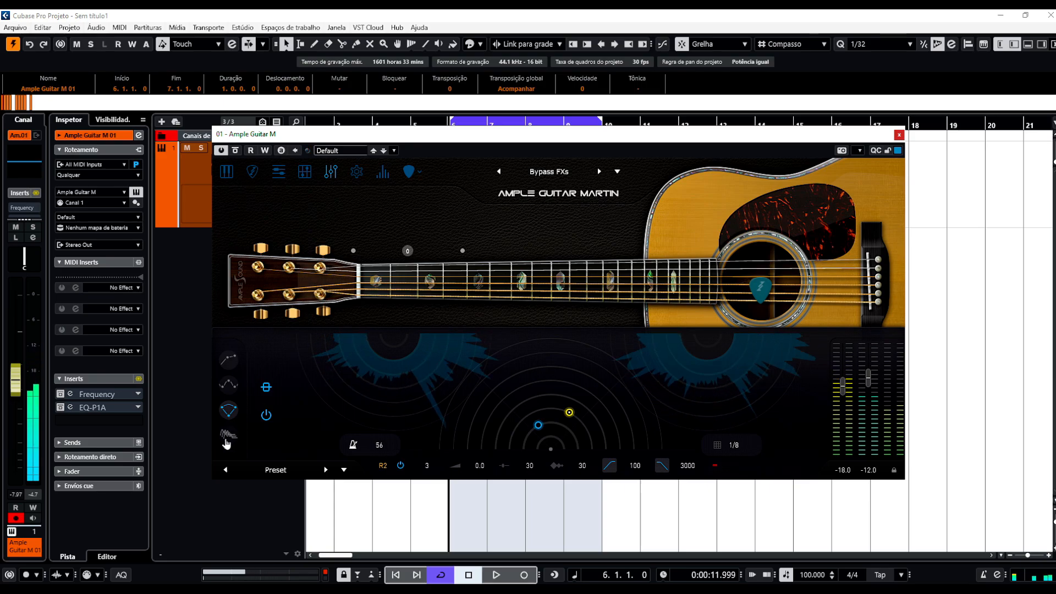
pyautogui.click(228, 435)
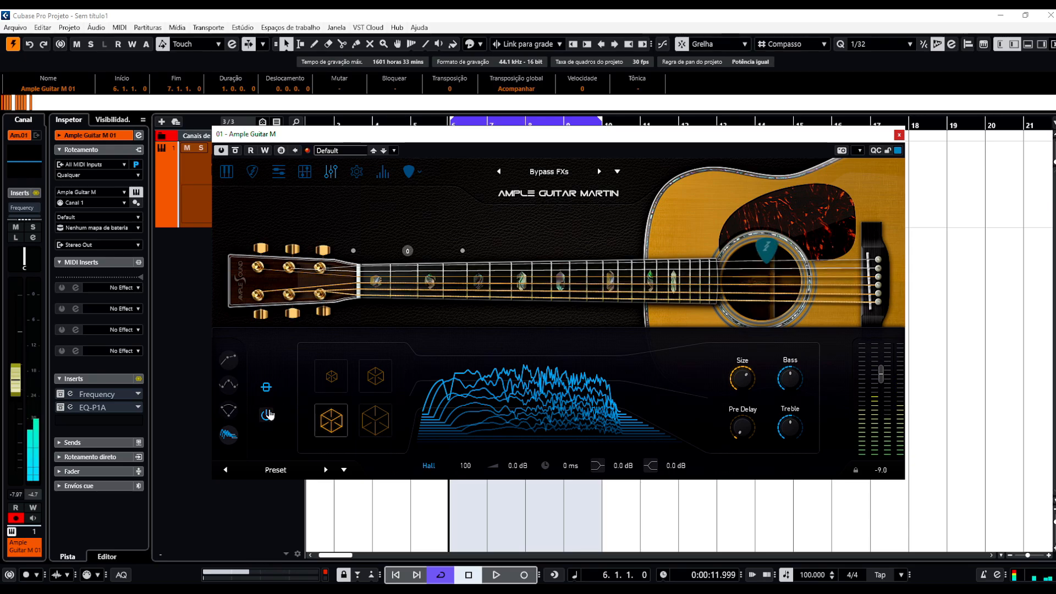
# - Revisit the built-in equalizer and compressor, and switch off the delay effect
pyautogui.click(228, 384)
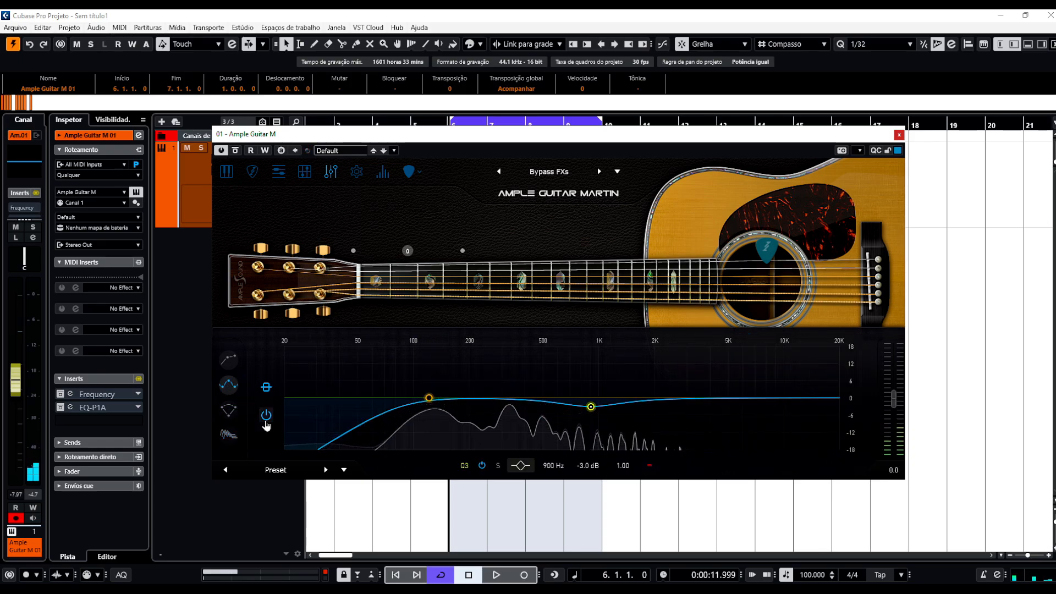
pyautogui.click(228, 360)
pyautogui.click(228, 410)
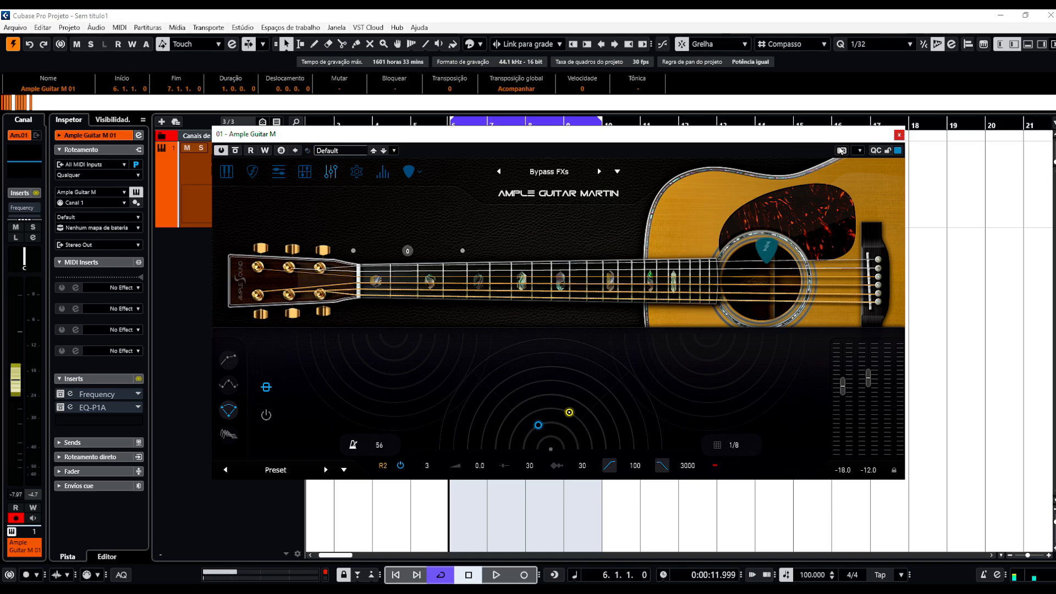
# - Close the Ample Guitar M window and open the bar 6 guitar part in the Key Editor
pyautogui.moveTo(863, 139); pyautogui.dragTo(842, 144)
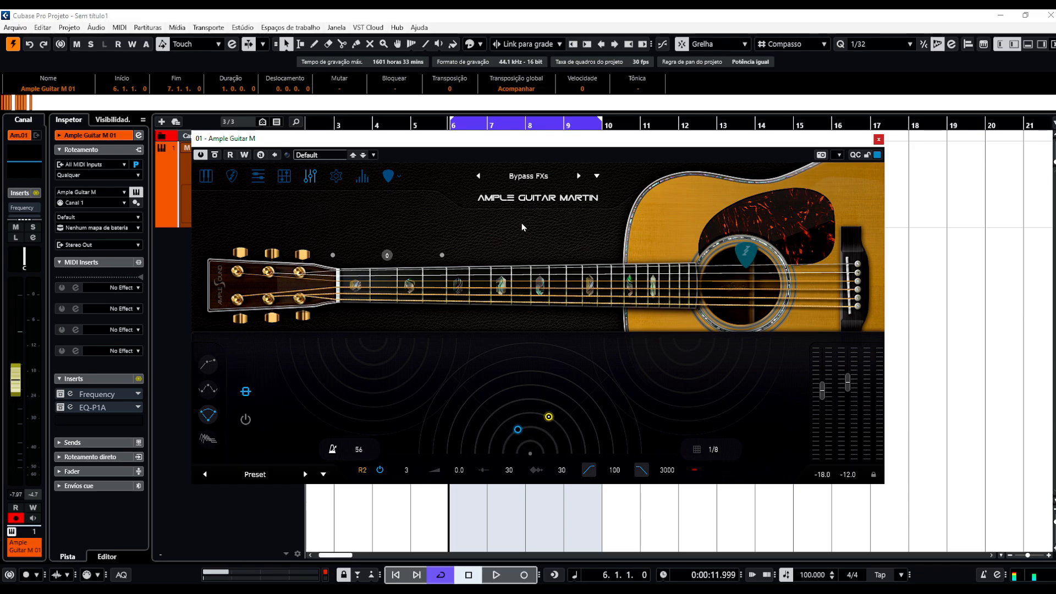
pyautogui.moveTo(760, 141); pyautogui.dragTo(784, 131)
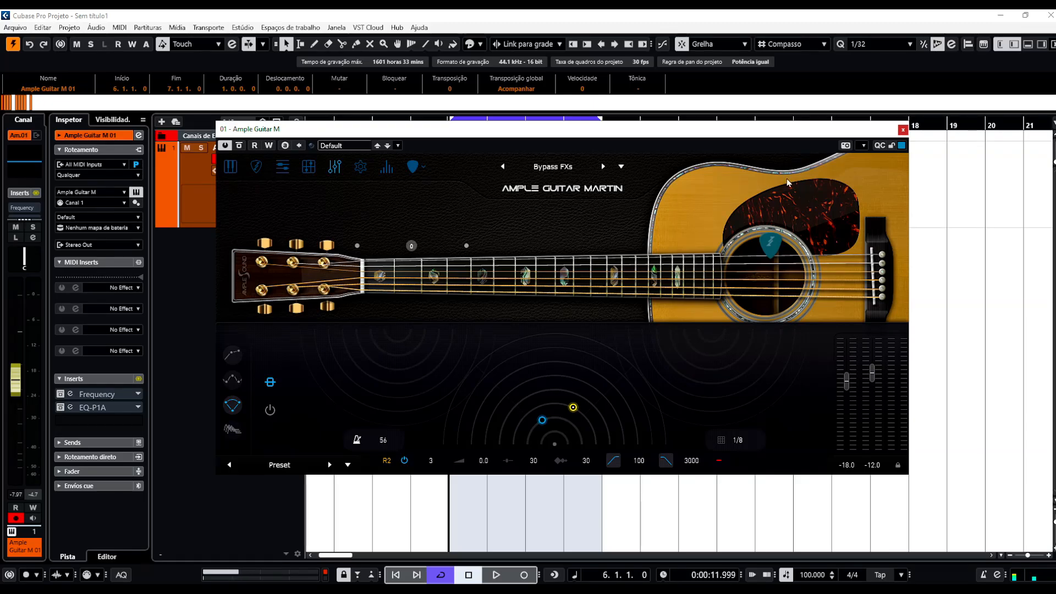
pyautogui.click(903, 130)
pyautogui.click(470, 193)
pyautogui.doubleClick(470, 192)
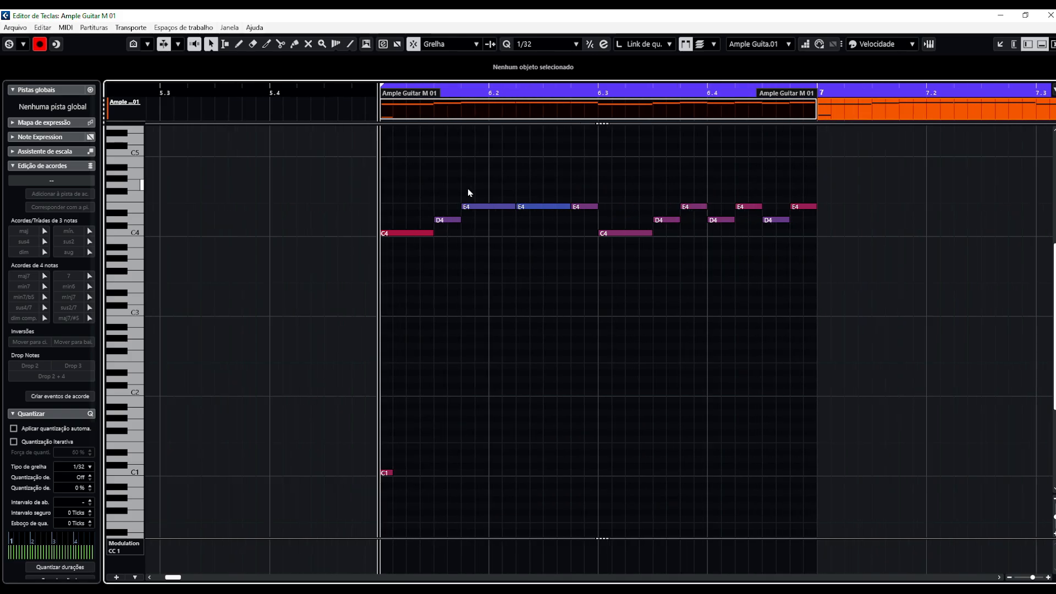
# - Examine the position and length of the notes in the bar 6 guitar part at close and wide range
pyautogui.click(432, 93)
pyautogui.press('h')
pyautogui.press('h')
pyautogui.press('h')
pyautogui.press('h')
pyautogui.press('h')
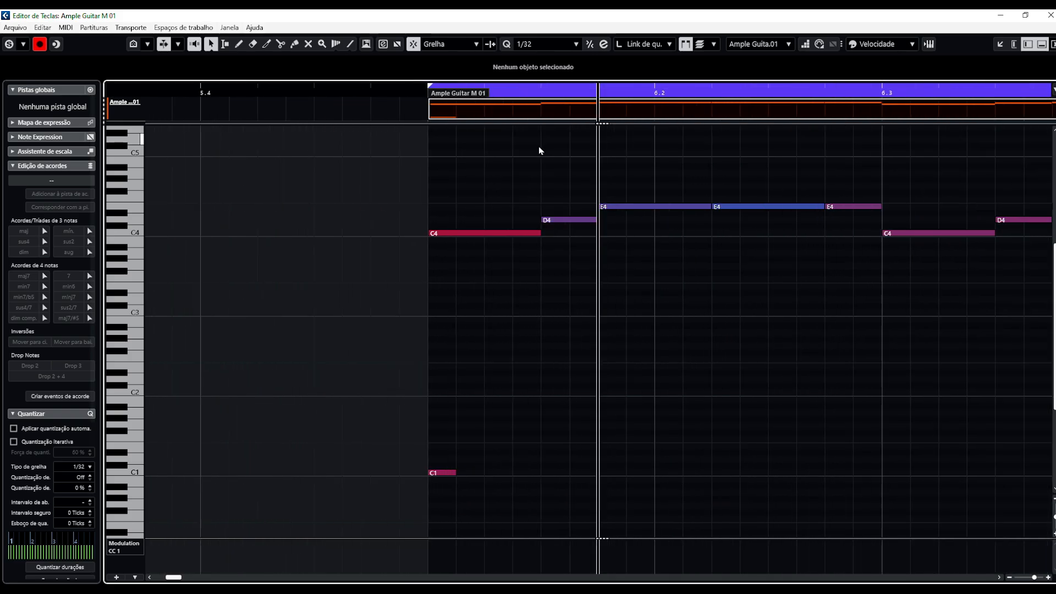
pyautogui.press('h')
pyautogui.press('h')
pyautogui.press('g')
pyautogui.press('g')
pyautogui.press('g')
pyautogui.press('g')
pyautogui.press('g')
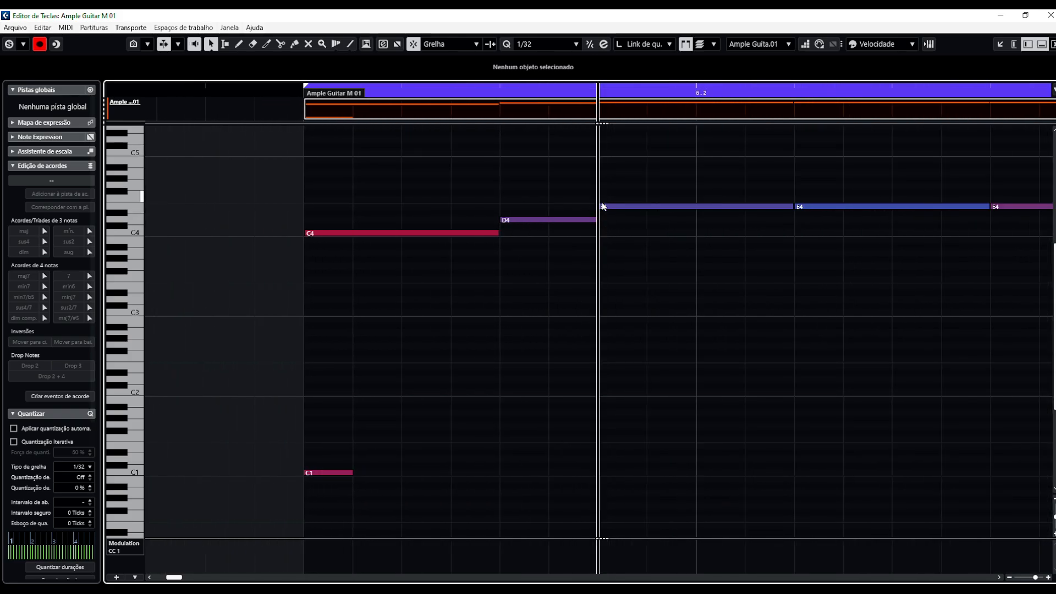
pyautogui.press('g')
pyautogui.press('g')
pyautogui.press('g')
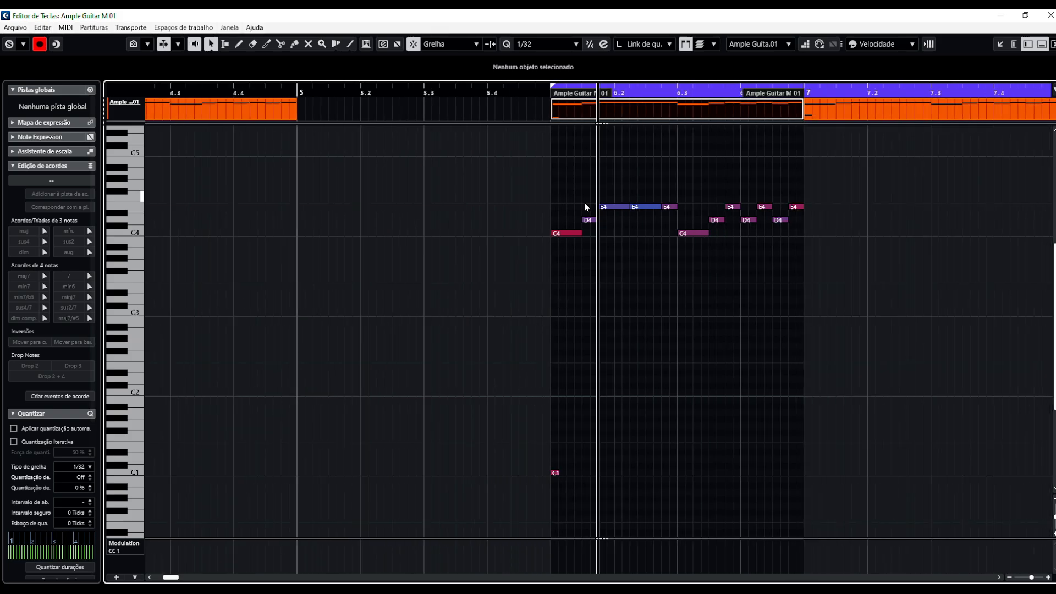
pyautogui.press('g')
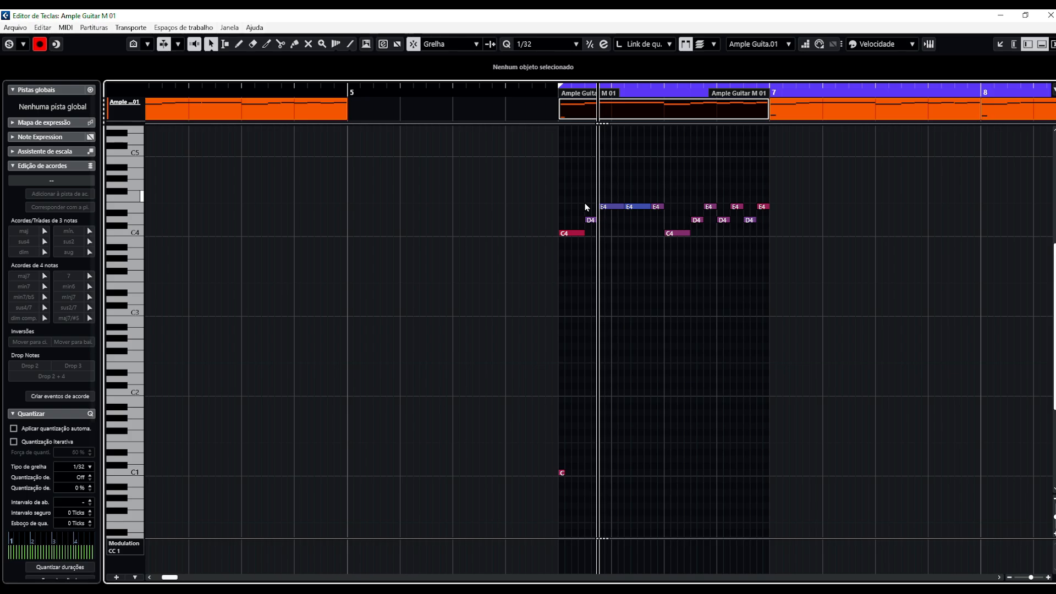
pyautogui.press('g')
pyautogui.press('g')
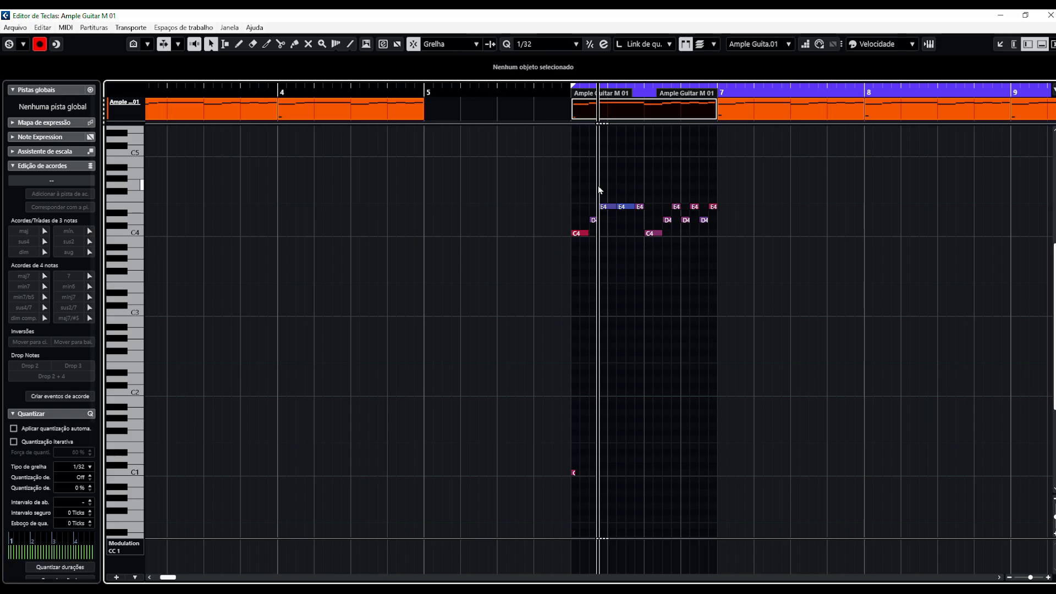
pyautogui.moveTo(633, 181); pyautogui.dragTo(603, 214)
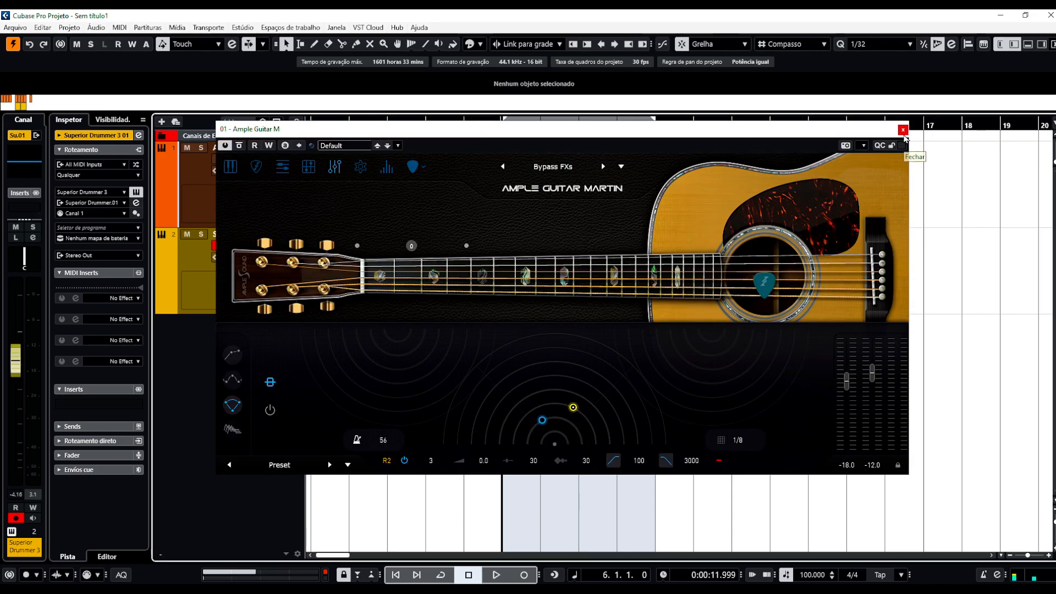
# - Look at Ample Guitar M's main keyboard page and strummer page, and close the instrument window
pyautogui.click(231, 167)
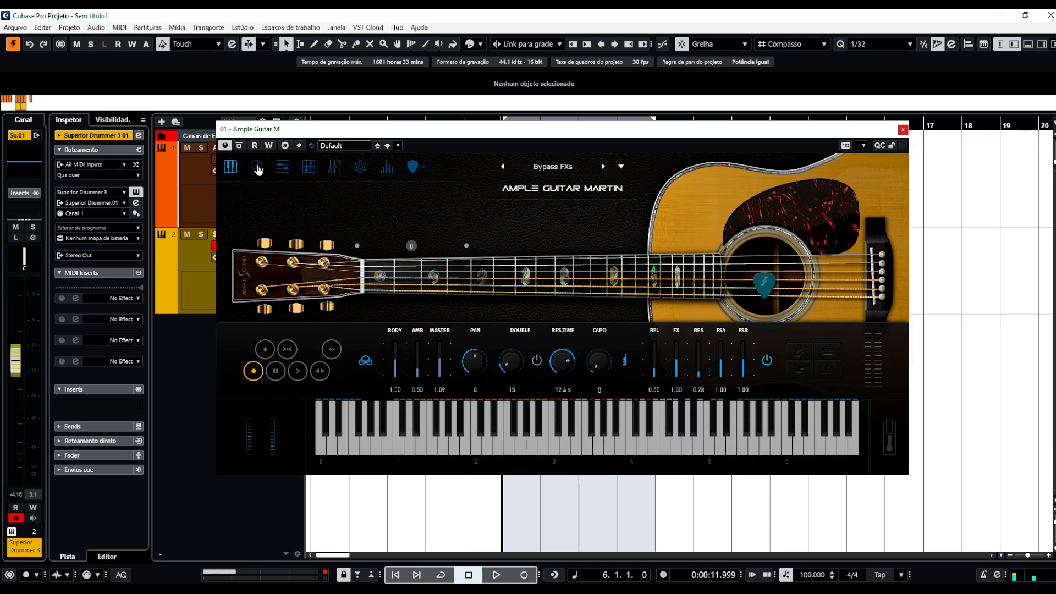
pyautogui.click(257, 167)
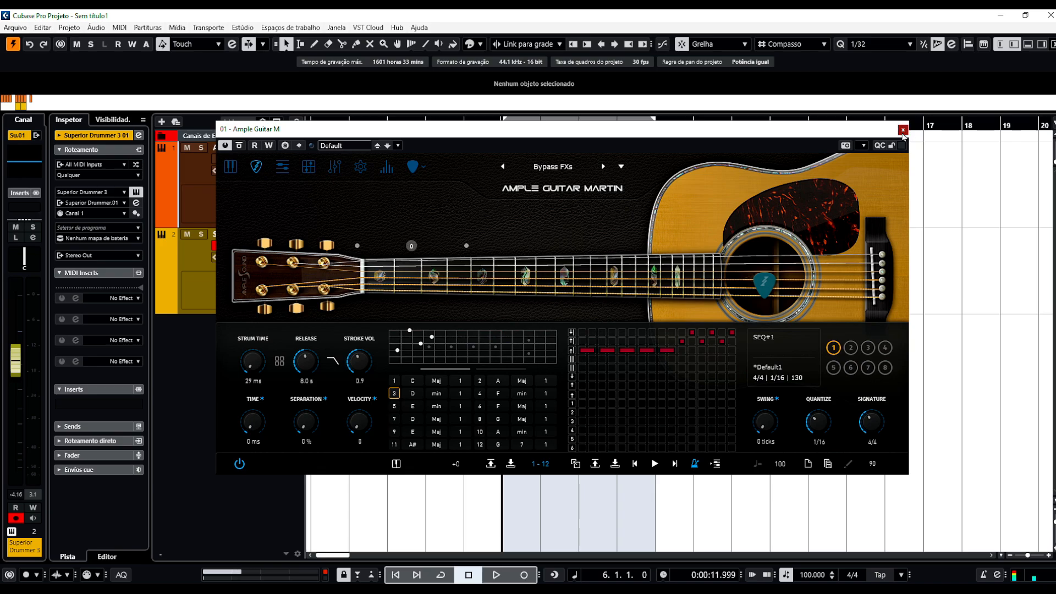
pyautogui.click(902, 131)
# - Select the bar 6 guitar part and load MIDI Modifiers in the guitar track's first MIDI insert slot
pyautogui.click(529, 166)
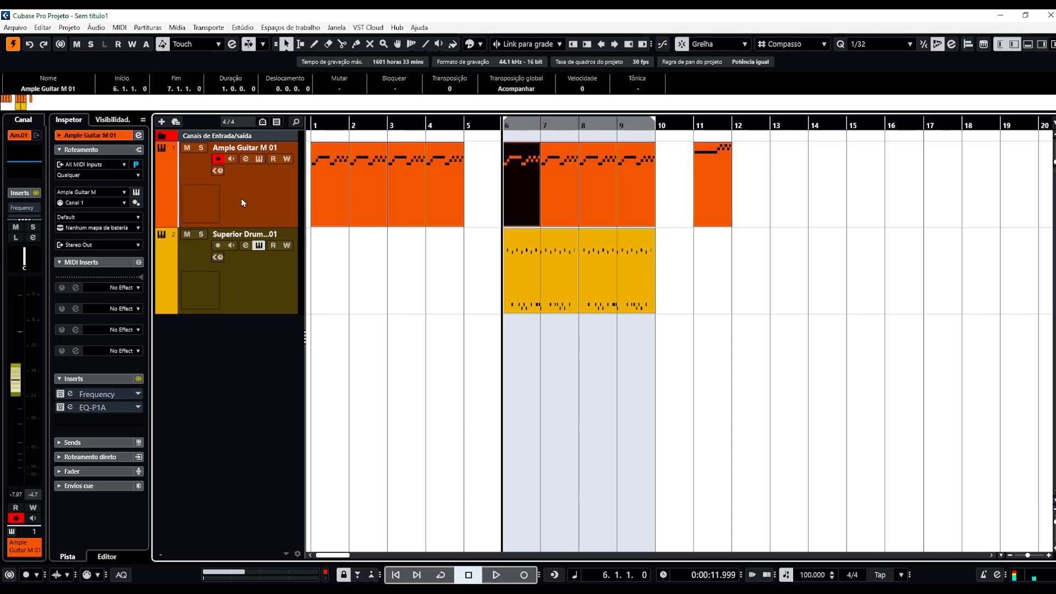
pyautogui.click(89, 261)
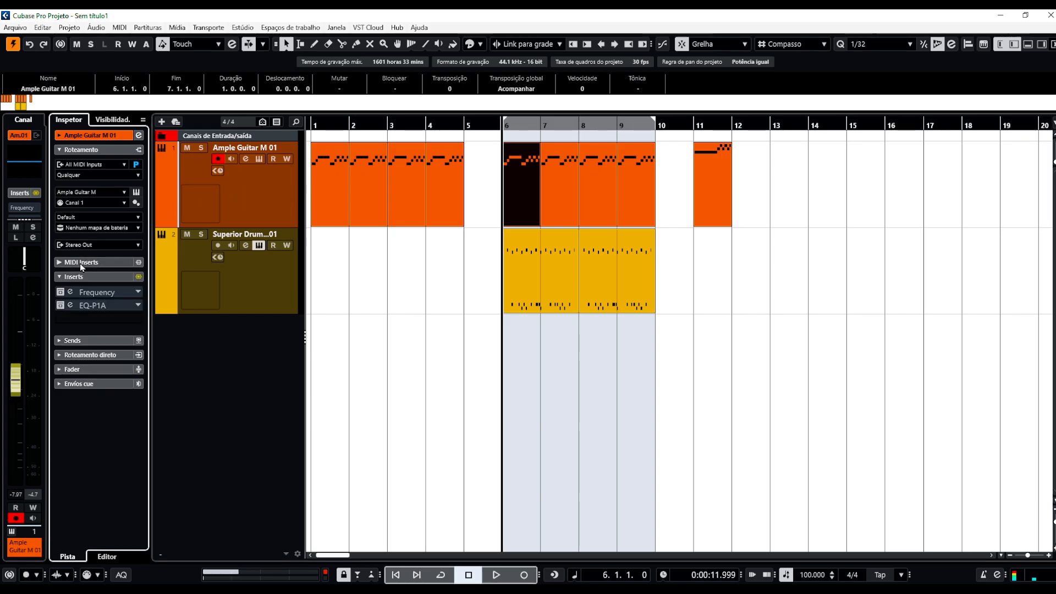
pyautogui.click(79, 263)
pyautogui.click(111, 287)
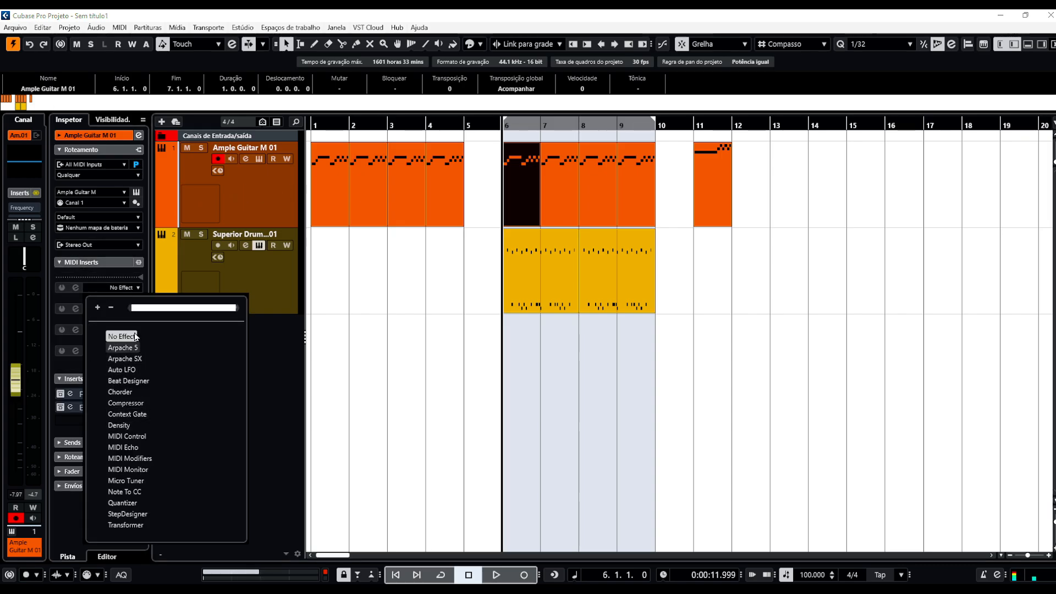
pyautogui.click(141, 460)
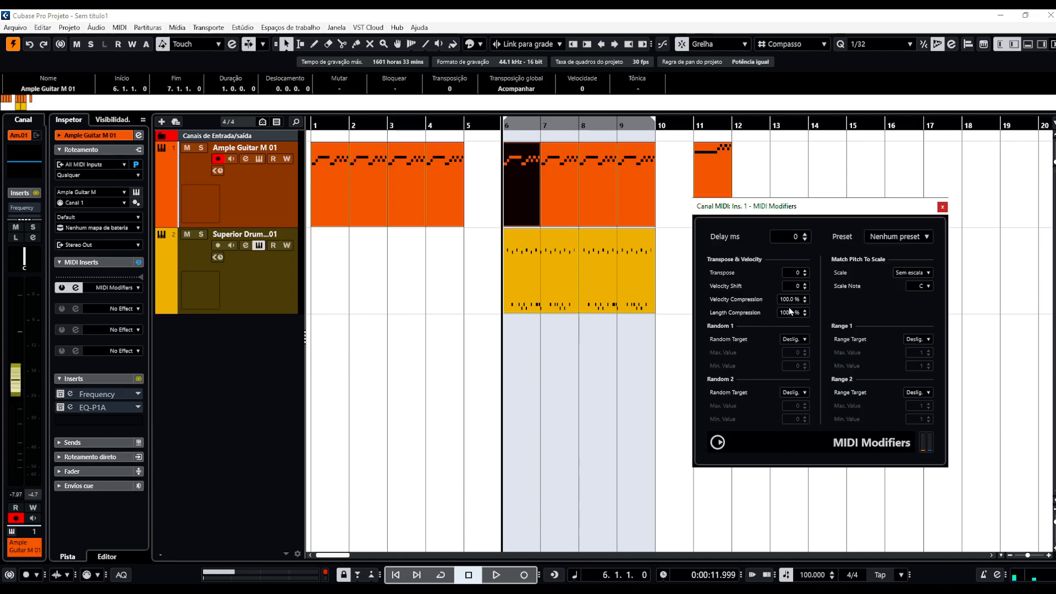
# - Set the MIDI Modifiers Random 1 target to Posição with a maximum value of 9 and a minimum of -9
pyautogui.moveTo(817, 211); pyautogui.dragTo(606, 234)
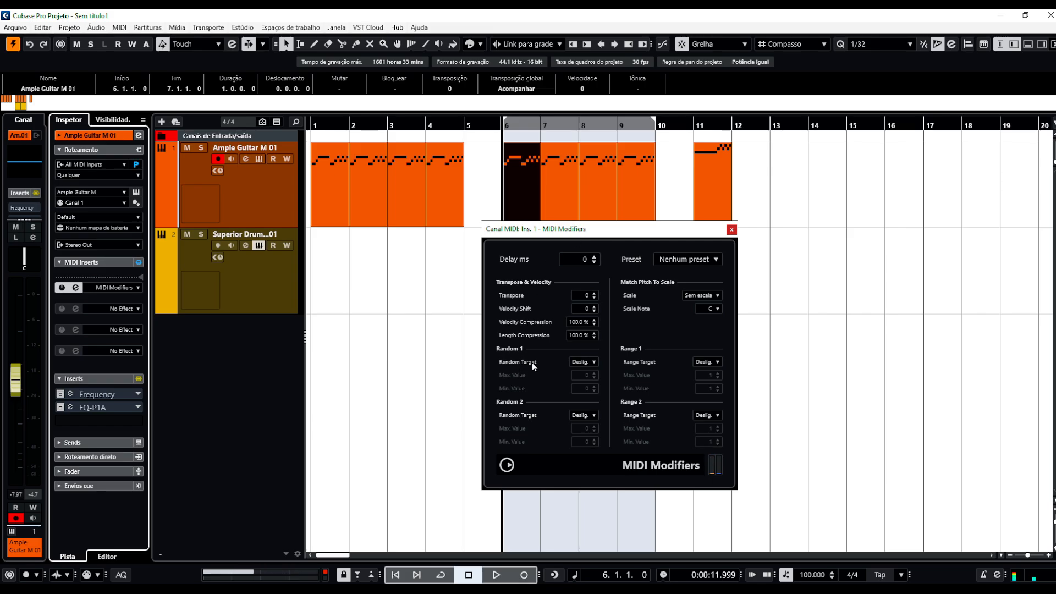
pyautogui.click(583, 362)
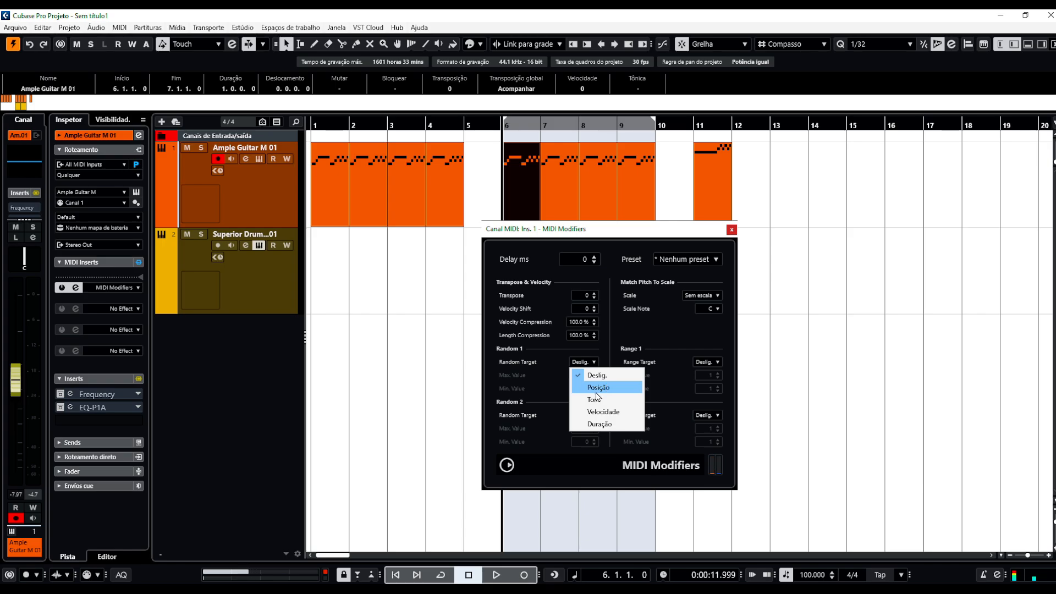
pyautogui.click(596, 384)
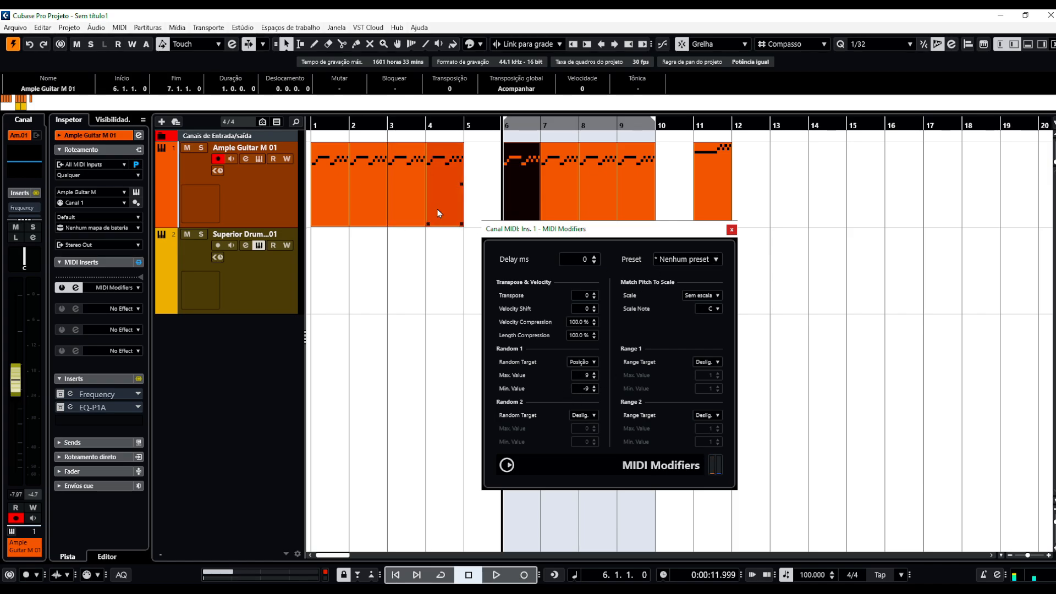
# - Open the bar 6 guitar part in the Key Editor and freeze its MIDI modifiers into the notes
pyautogui.hotkey('ctrl', 'e')
pyautogui.moveTo(598, 239); pyautogui.dragTo(887, 190)
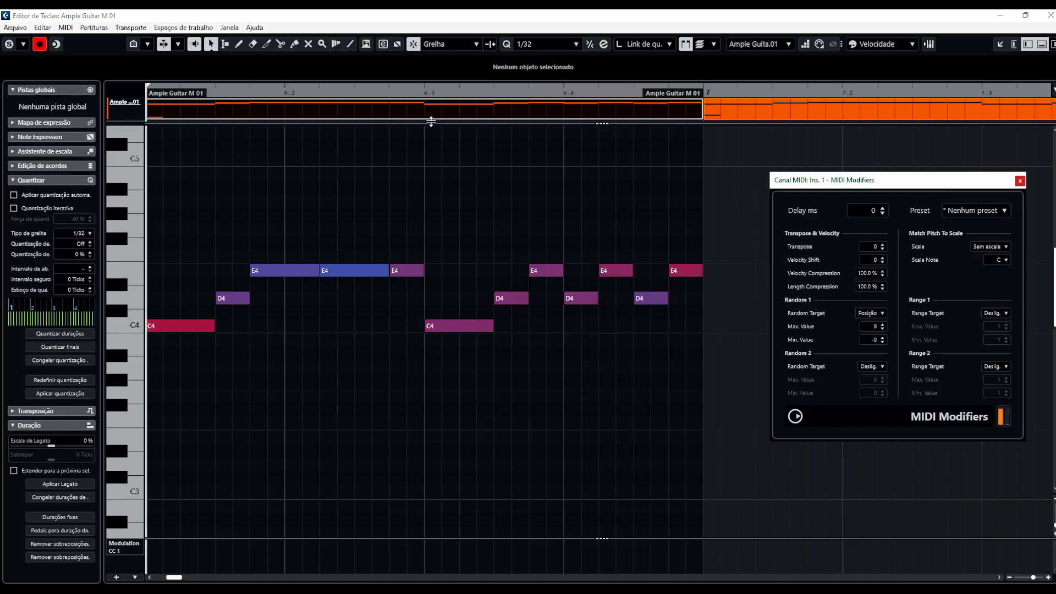
pyautogui.moveTo(423, 89); pyautogui.dragTo(409, 115)
pyautogui.moveTo(410, 114); pyautogui.dragTo(403, 101)
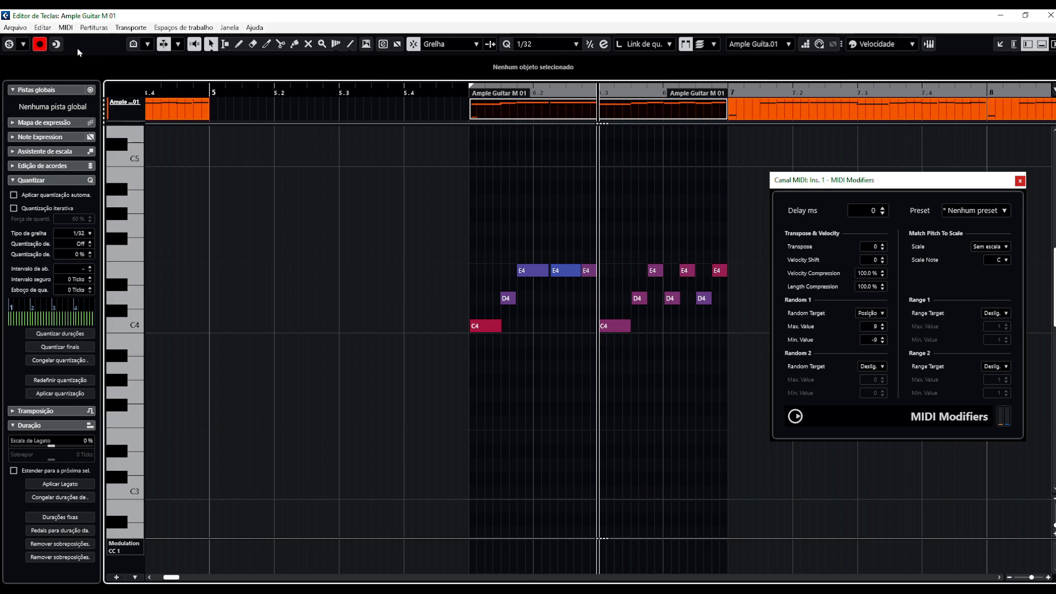
pyautogui.click(66, 28)
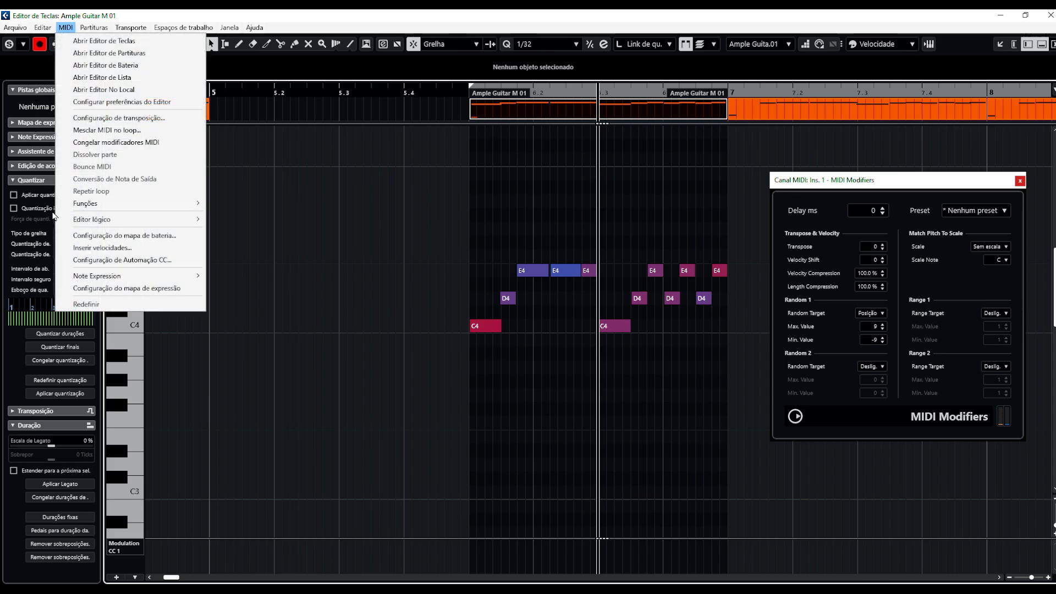
pyautogui.click(127, 143)
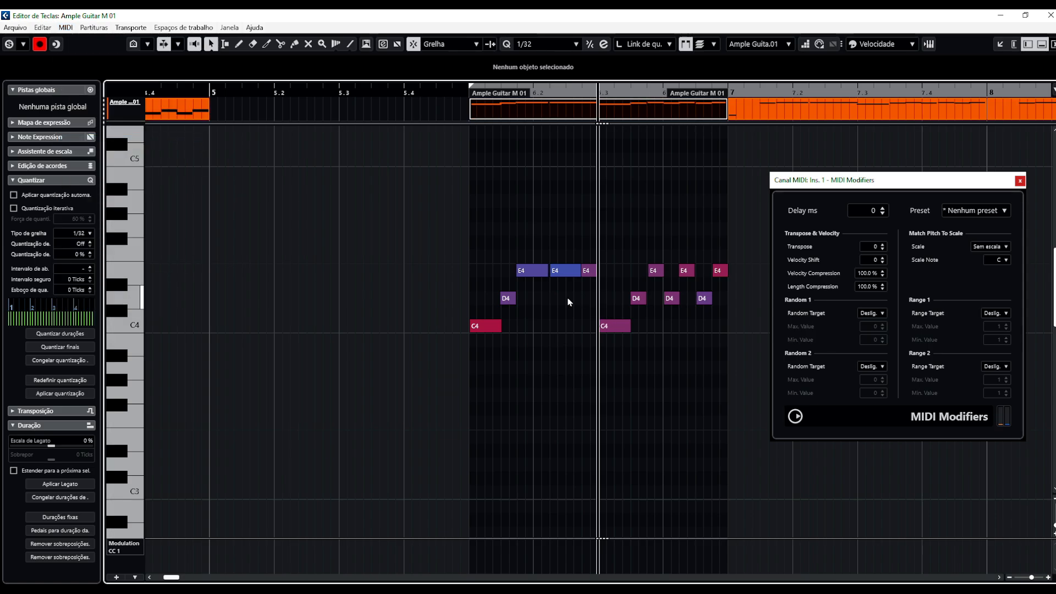
# - Examine the start positions of the bar 6 guitar notes against the grid at close and wide range
pyautogui.press('h')
pyautogui.press('h')
pyautogui.press('h')
pyautogui.press('h')
pyautogui.press('h')
pyautogui.press('h')
pyautogui.press('h')
pyautogui.press('h')
pyautogui.press('h')
pyautogui.press('h')
pyautogui.press('h')
pyautogui.press('h')
pyautogui.press('h')
pyautogui.press('h')
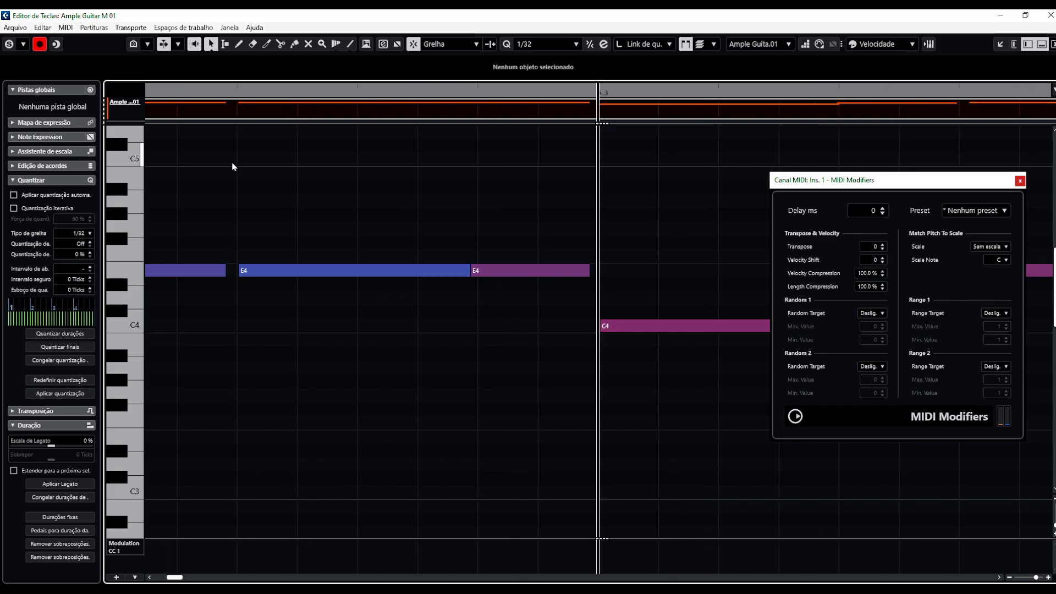
pyautogui.click(240, 94)
pyautogui.press('h')
pyautogui.press('h')
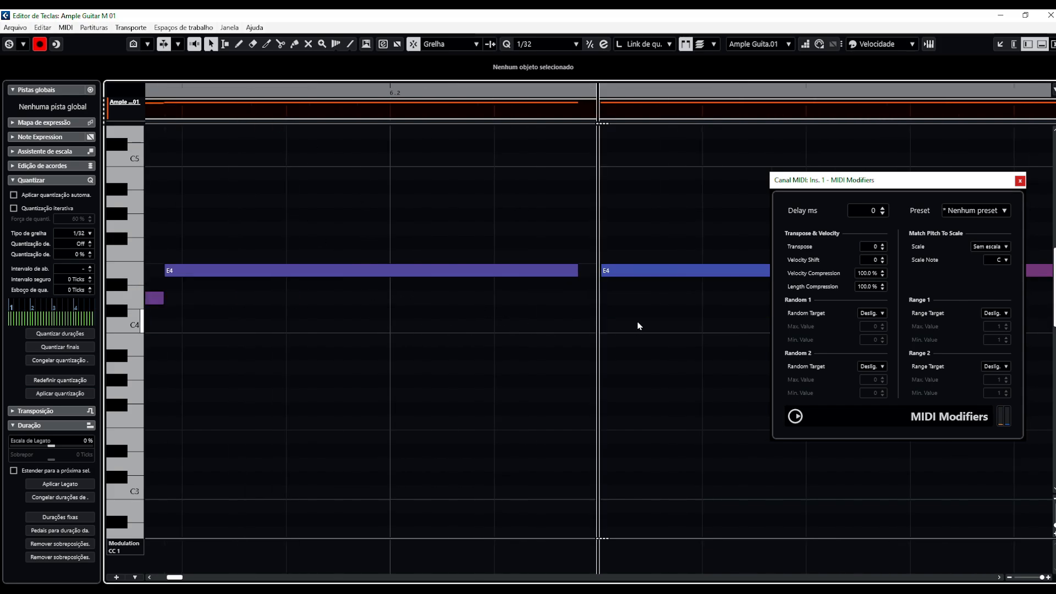
pyautogui.press('g')
pyautogui.press('g')
pyautogui.press('g')
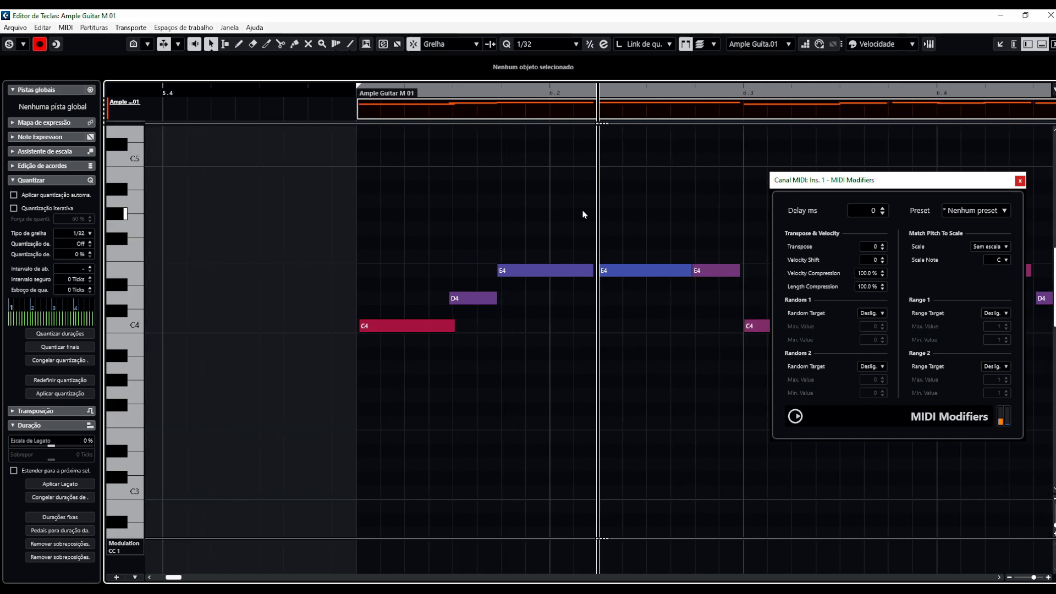
# - Close the MIDI Modifiers window and the Key Editor, and switch off the guitar track's MIDI Modifiers insert
pyautogui.click(1021, 181)
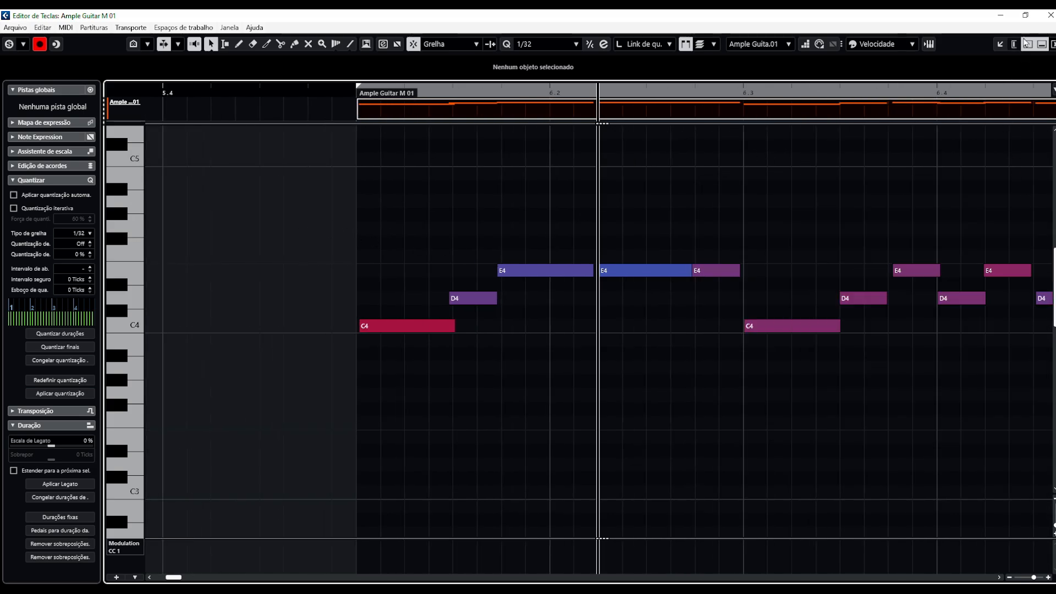
pyautogui.click(1050, 15)
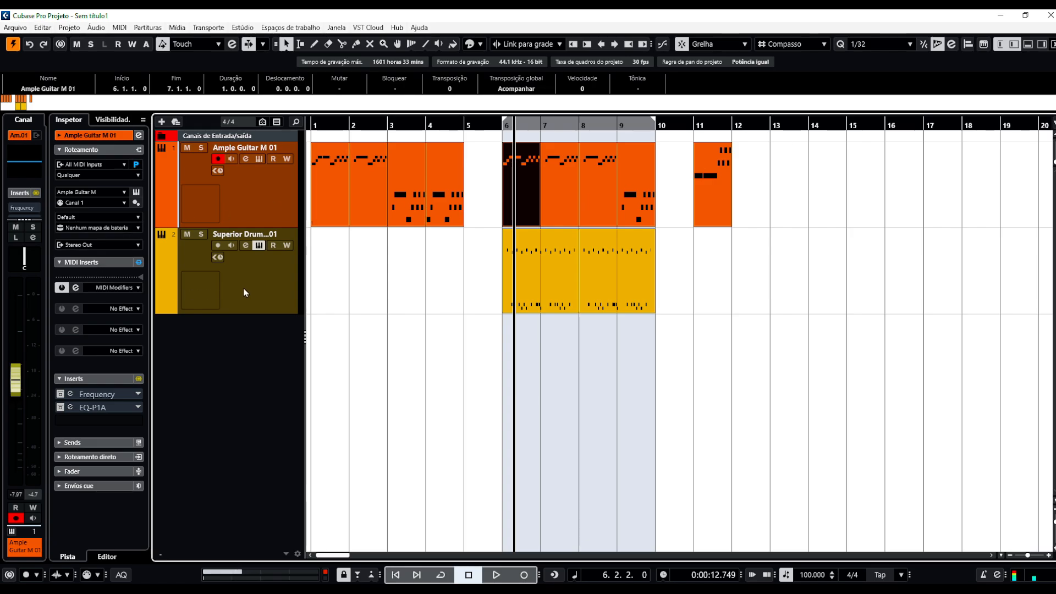
pyautogui.click(61, 288)
pyautogui.click(504, 122)
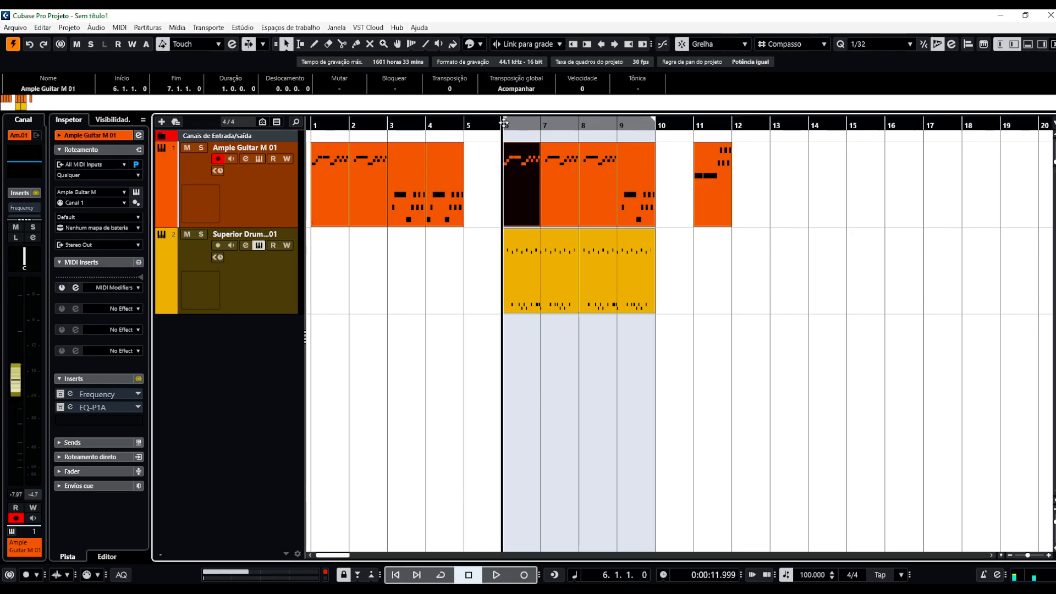
# - Mute the Superior Drummer track and play the bar 6 guitar part in a loop
pyautogui.click(188, 234)
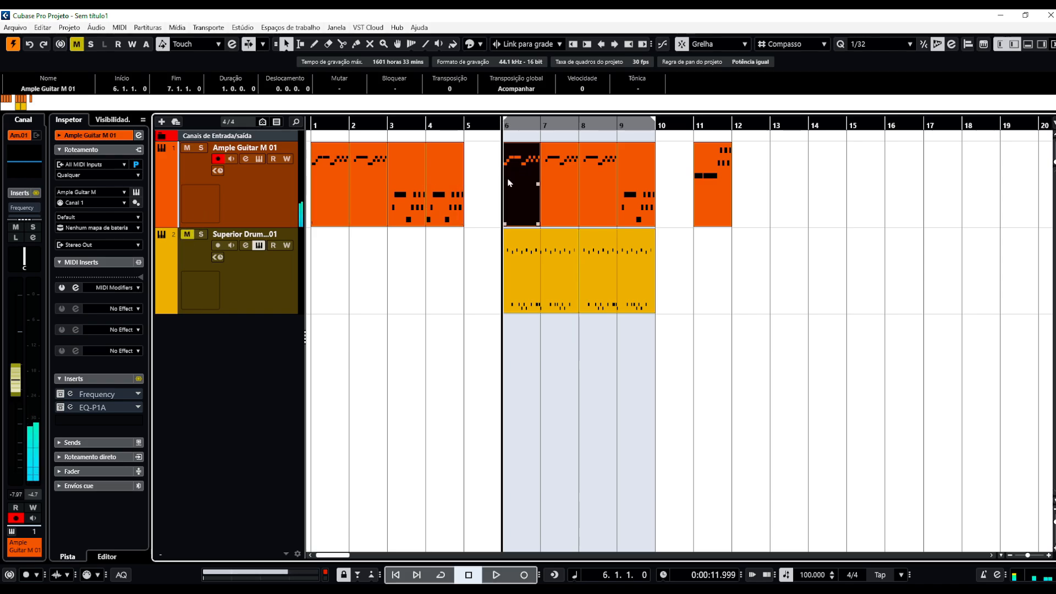
pyautogui.press('p')
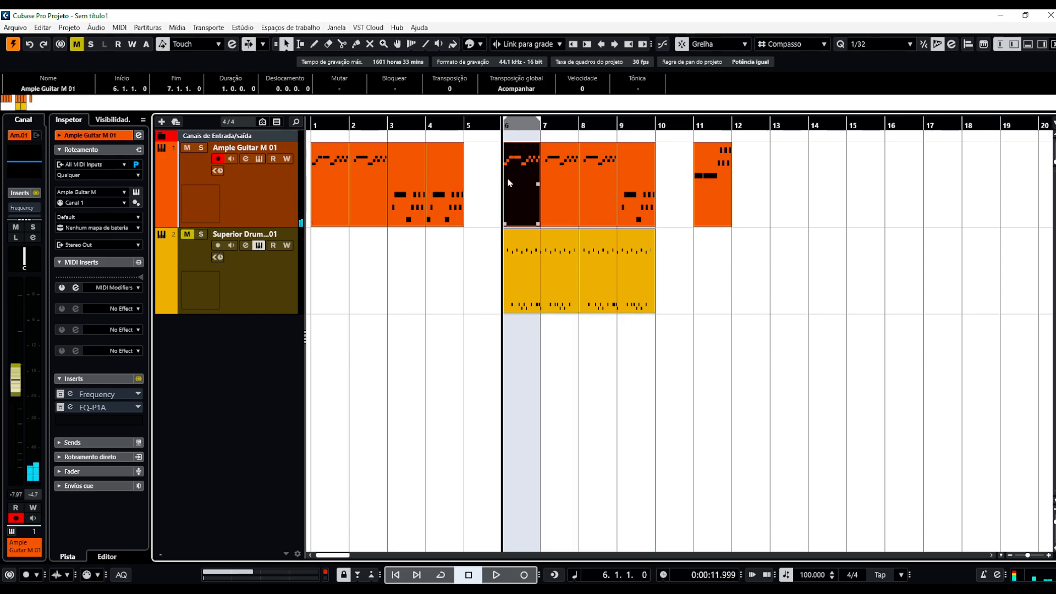
pyautogui.press('/')
pyautogui.press('space')
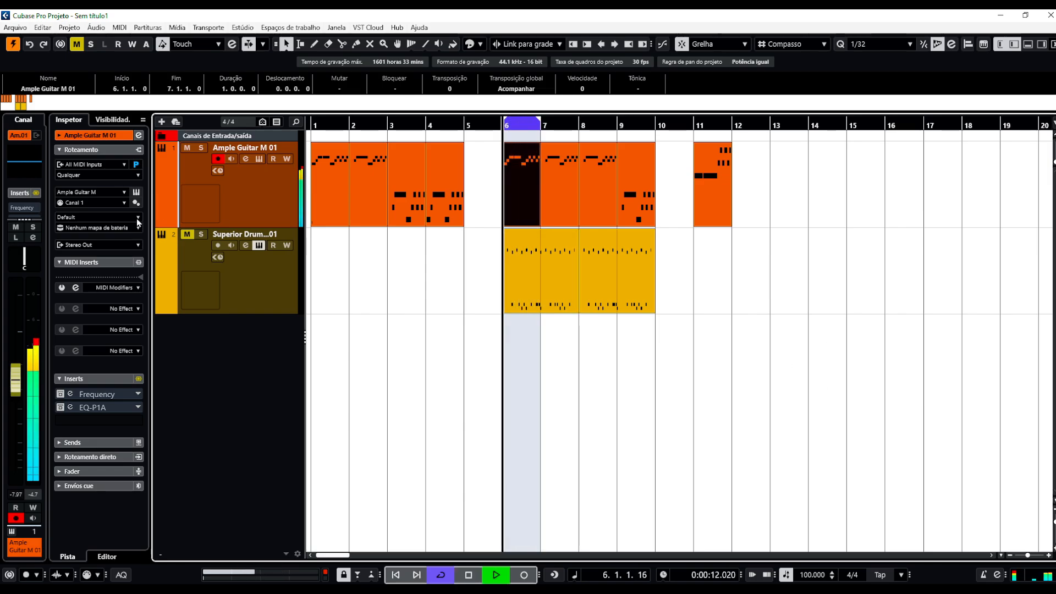
# - Unmute the Superior Drummer track and audition the bar 6 loop with guitar and drums together
pyautogui.press('space')
pyautogui.click(186, 235)
pyautogui.press('space')
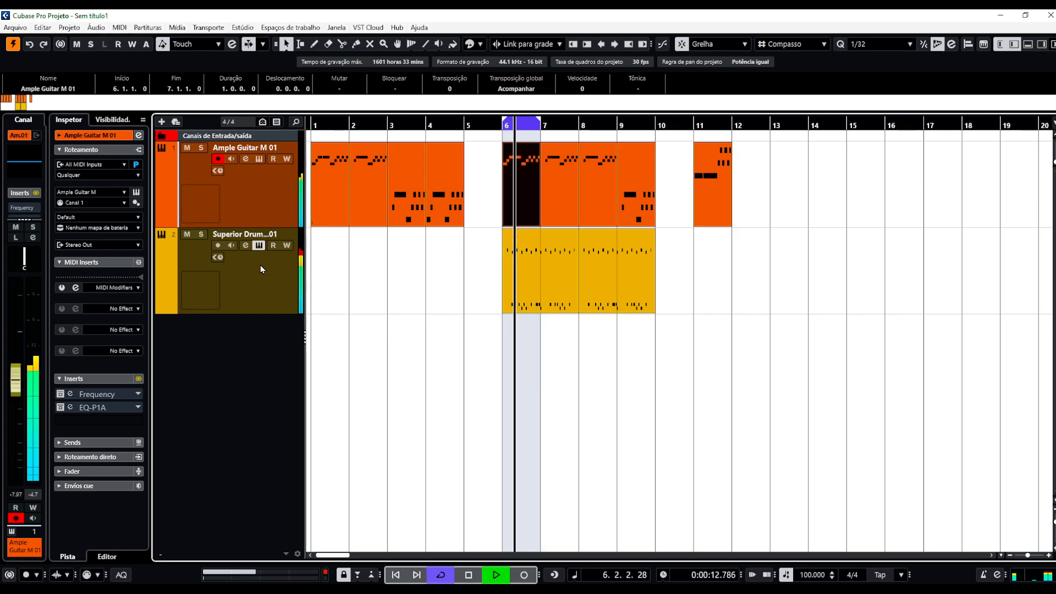
pyautogui.press('space')
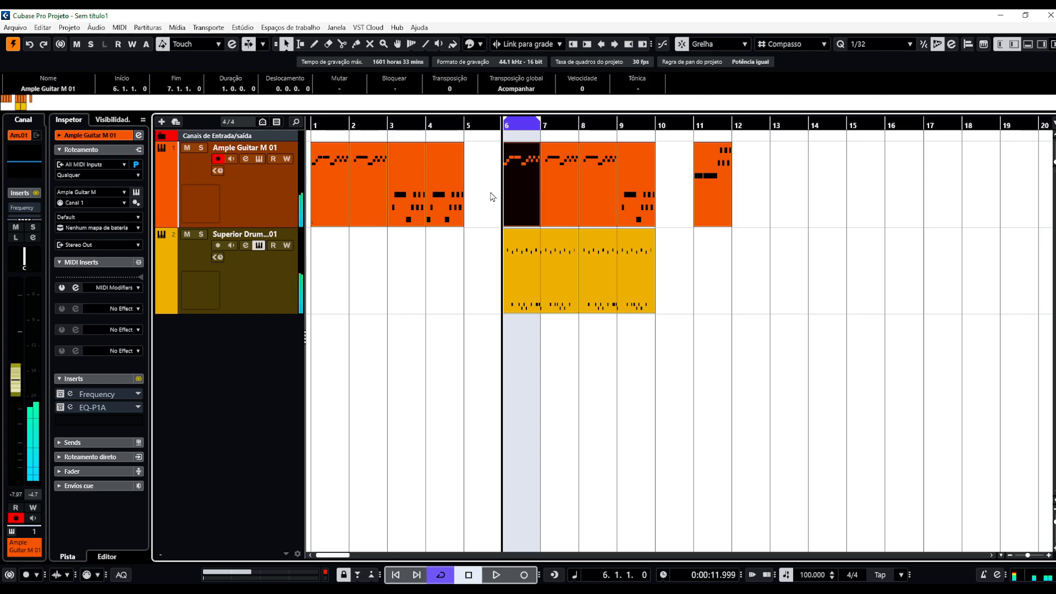
# - Review the frozen notes of the bar 6 guitar part in the Key Editor and close the editor
pyautogui.doubleClick(509, 193)
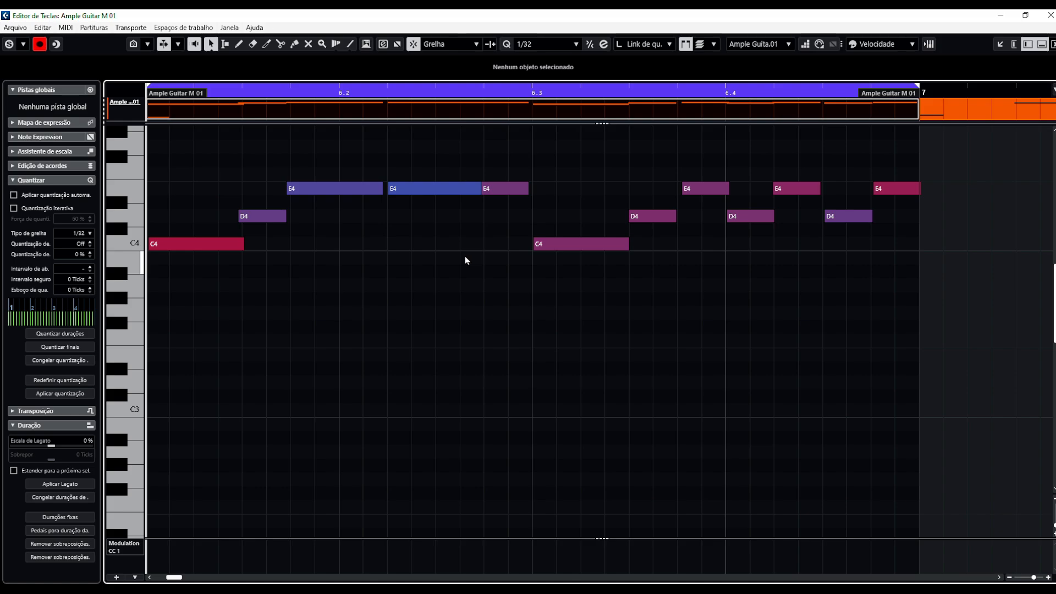
pyautogui.click(1051, 15)
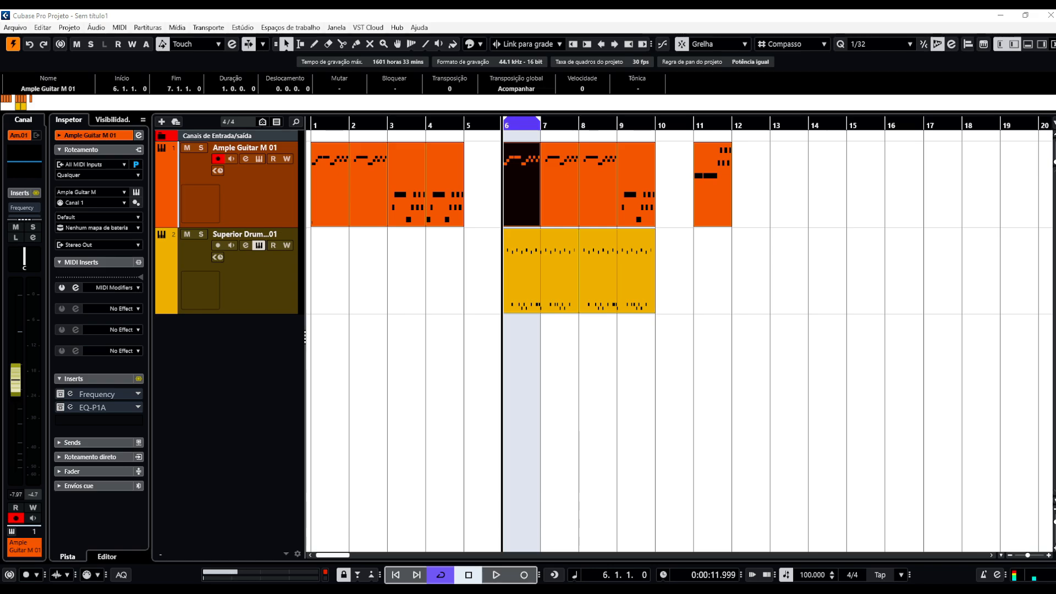
# - Open the Ample Guitar M instrument and view strummer sequences 6, 4, 1 and 2
pyautogui.click(261, 163)
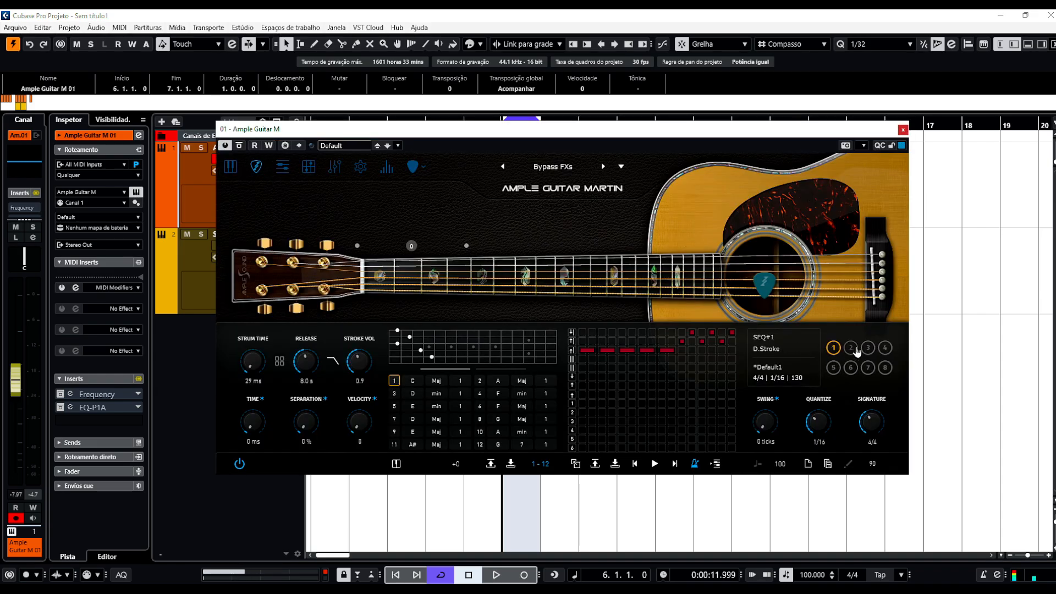
pyautogui.click(851, 367)
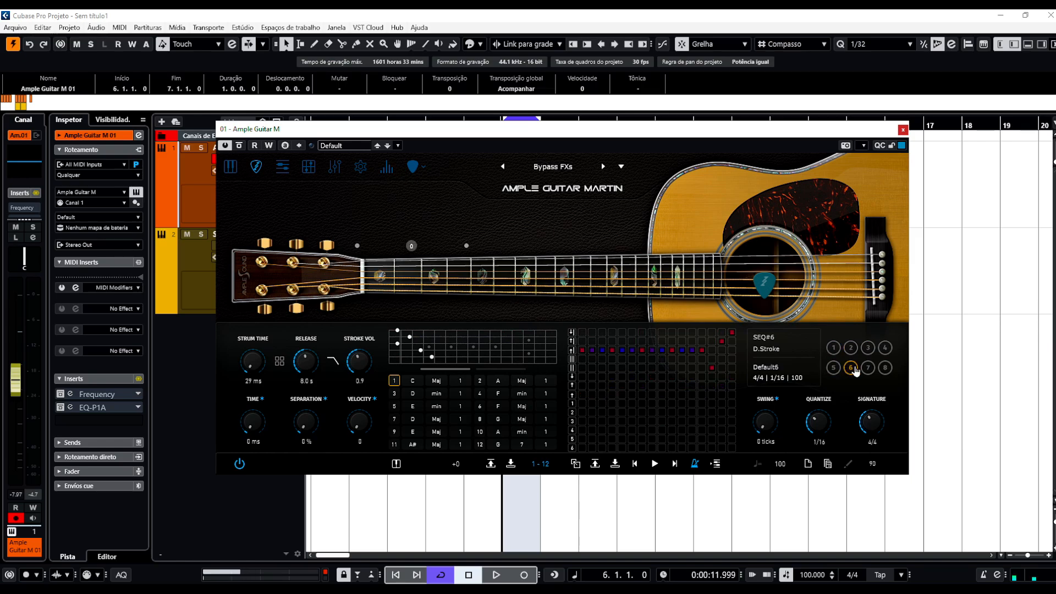
pyautogui.click(886, 348)
pyautogui.click(834, 348)
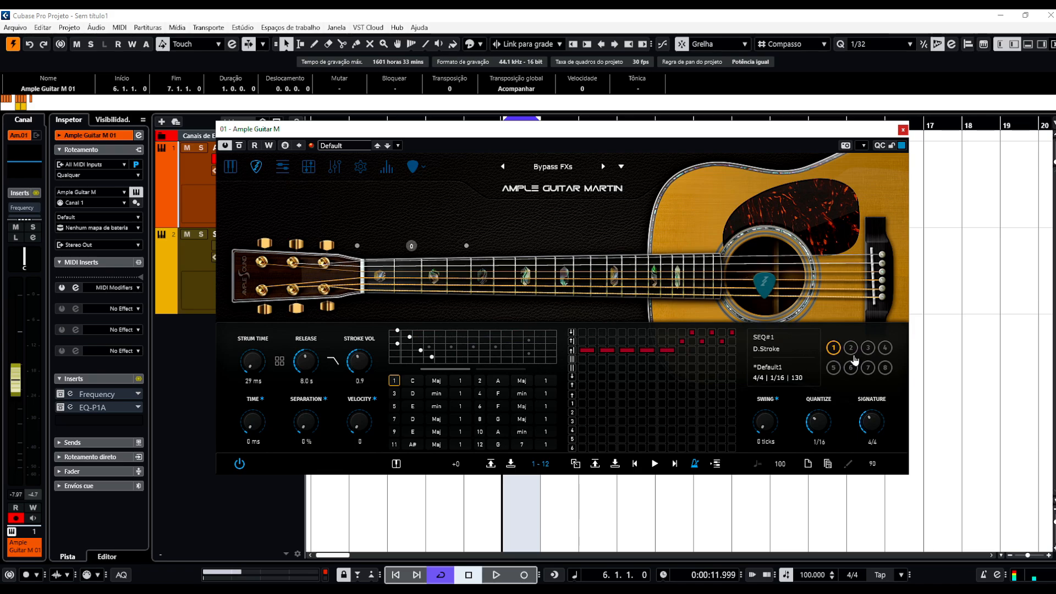
pyautogui.click(849, 347)
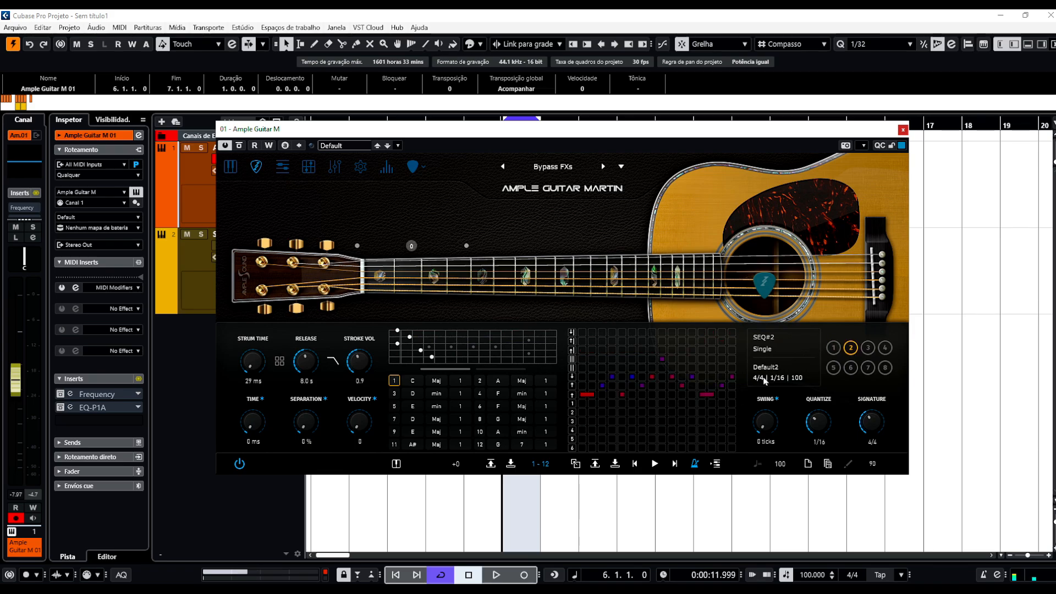
# - Audition strummer sequences 2, 3, 4 and 5 inside the instrument and stop the playback
pyautogui.click(654, 465)
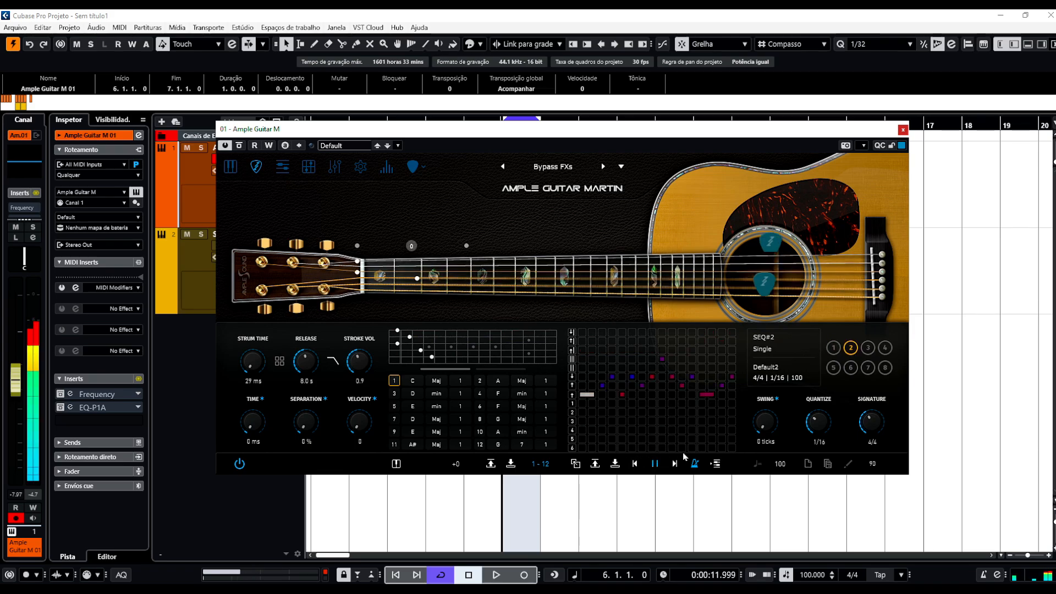
pyautogui.click(868, 348)
pyautogui.click(886, 348)
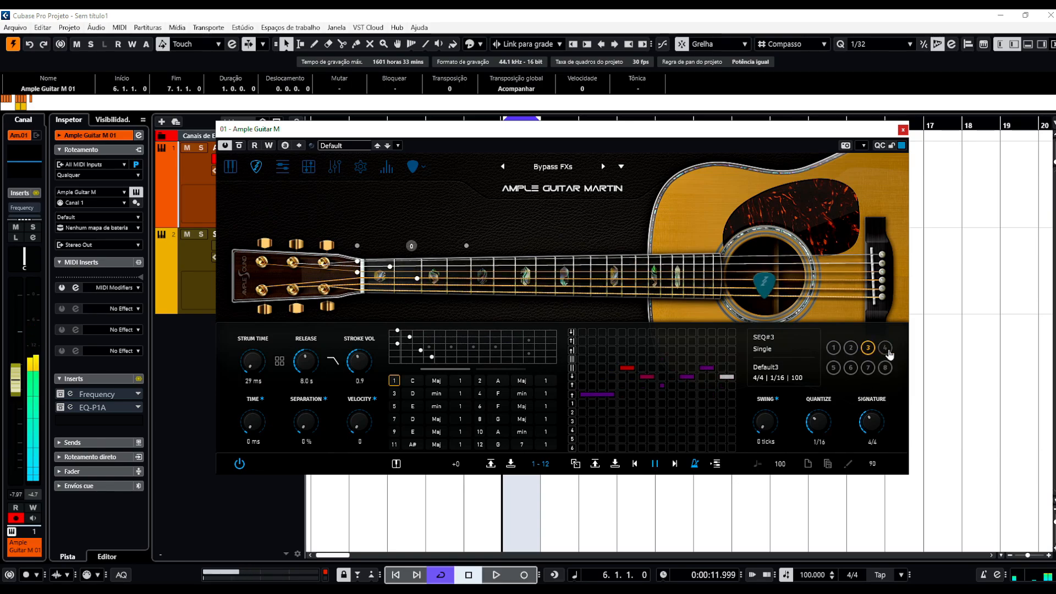
pyautogui.click(833, 367)
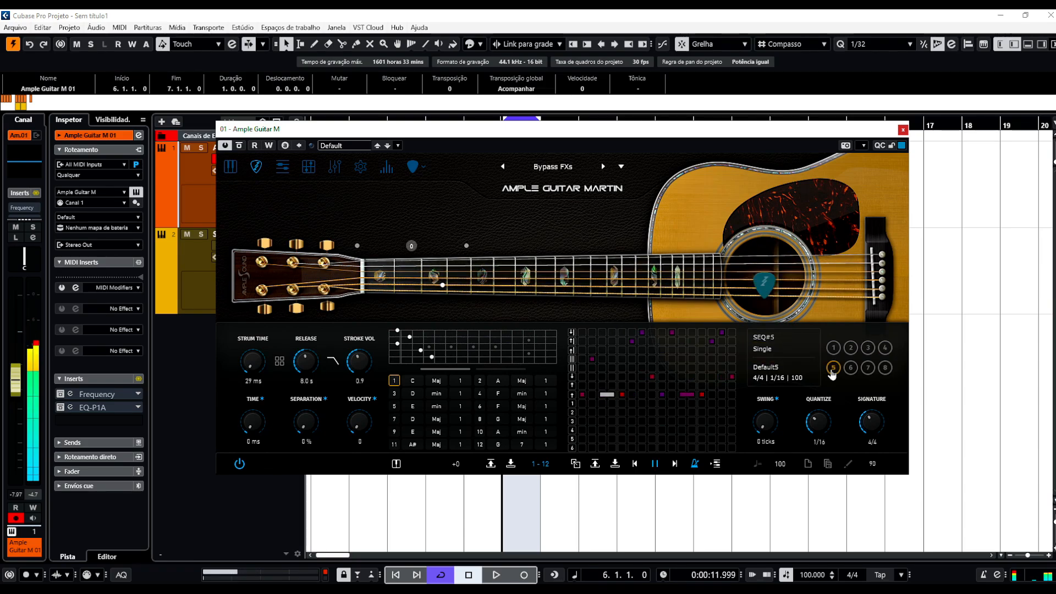
pyautogui.click(655, 464)
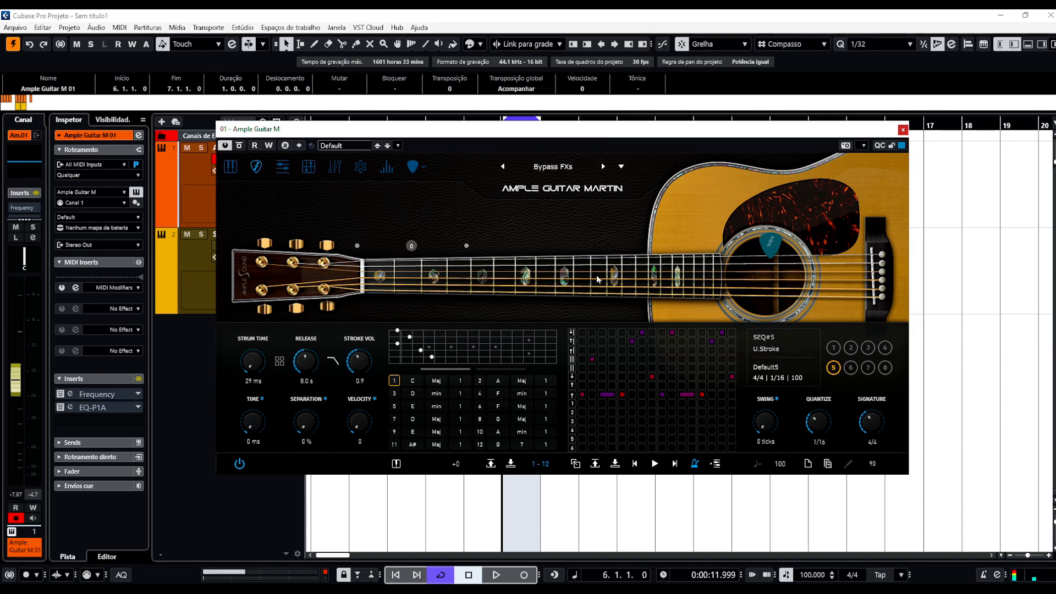
# - Move the Ample Guitar M window slightly up and view strummer sequences 7 and 8
pyautogui.moveTo(723, 135)
pyautogui.mouseDown()
pyautogui.moveTo(694, 145)
pyautogui.moveTo(720, 123)
pyautogui.mouseUp()
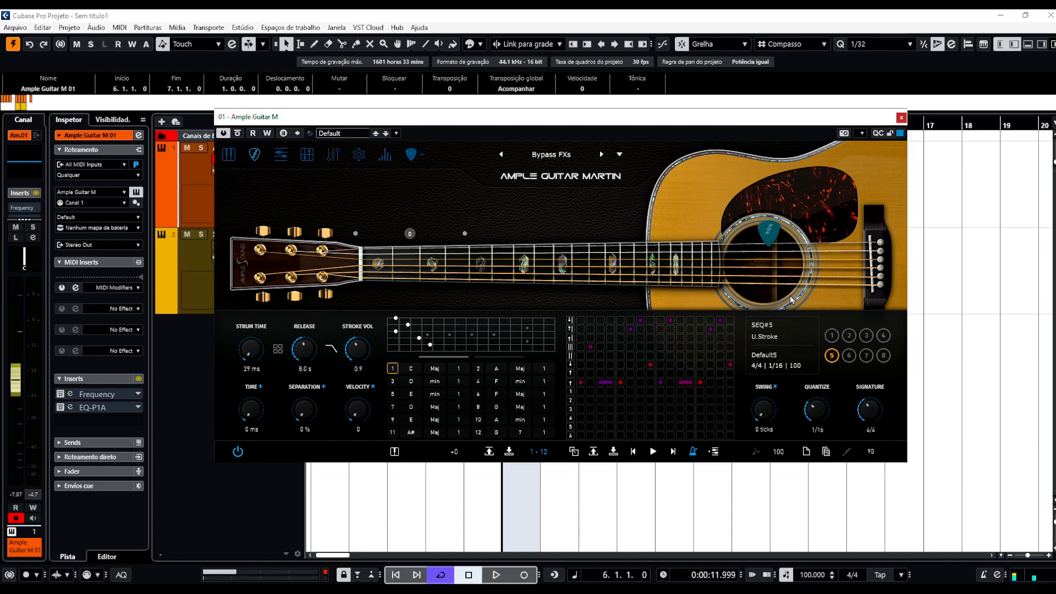
pyautogui.click(866, 356)
pyautogui.click(883, 355)
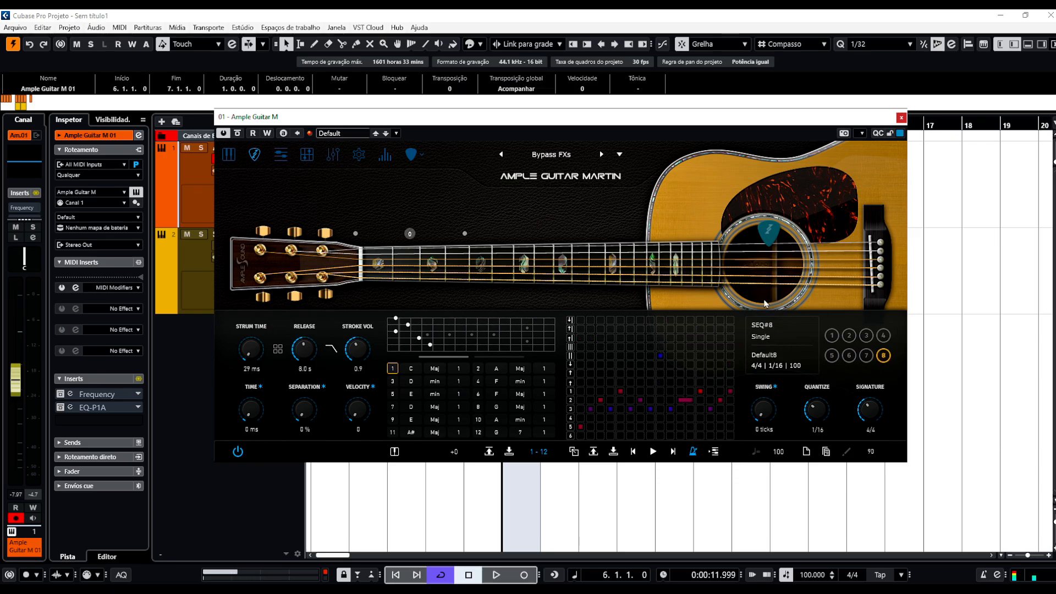
# - Look through the strum pattern library and the pattern save form without loading or saving, and close the Ample Guitar M window
pyautogui.click(593, 452)
pyautogui.scroll(-3, 626, 330)
pyautogui.scroll(3, 626, 331)
pyautogui.scroll(-5, 626, 339)
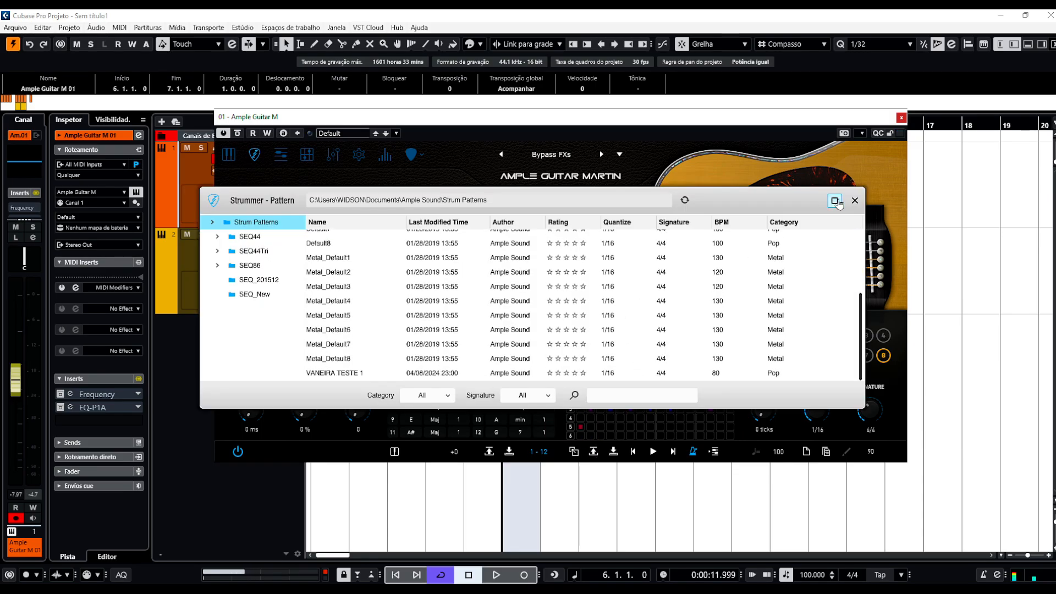
pyautogui.click(855, 200)
pyautogui.click(612, 451)
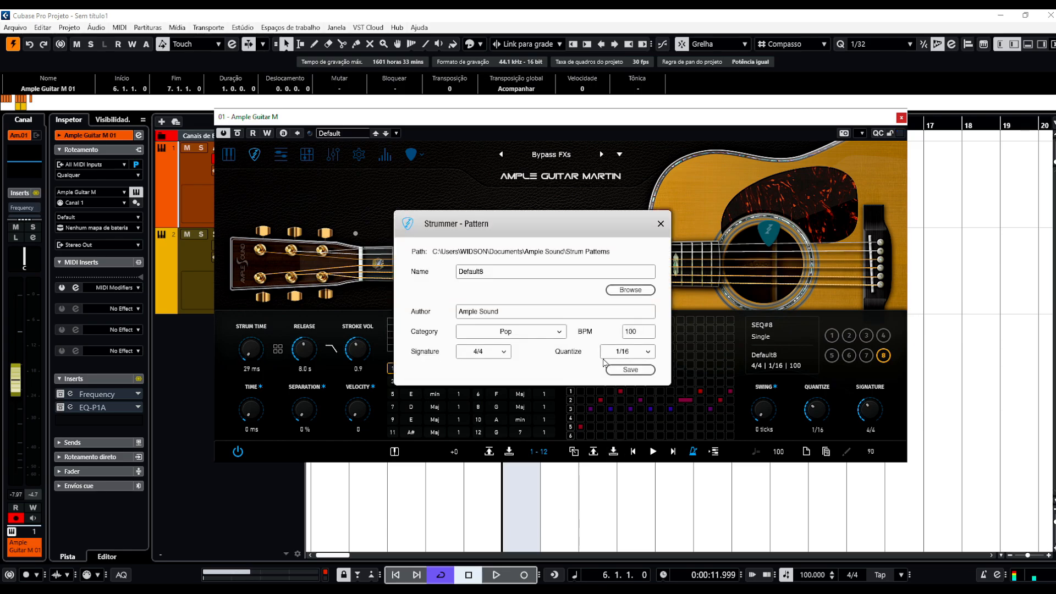
pyautogui.click(660, 225)
pyautogui.click(902, 118)
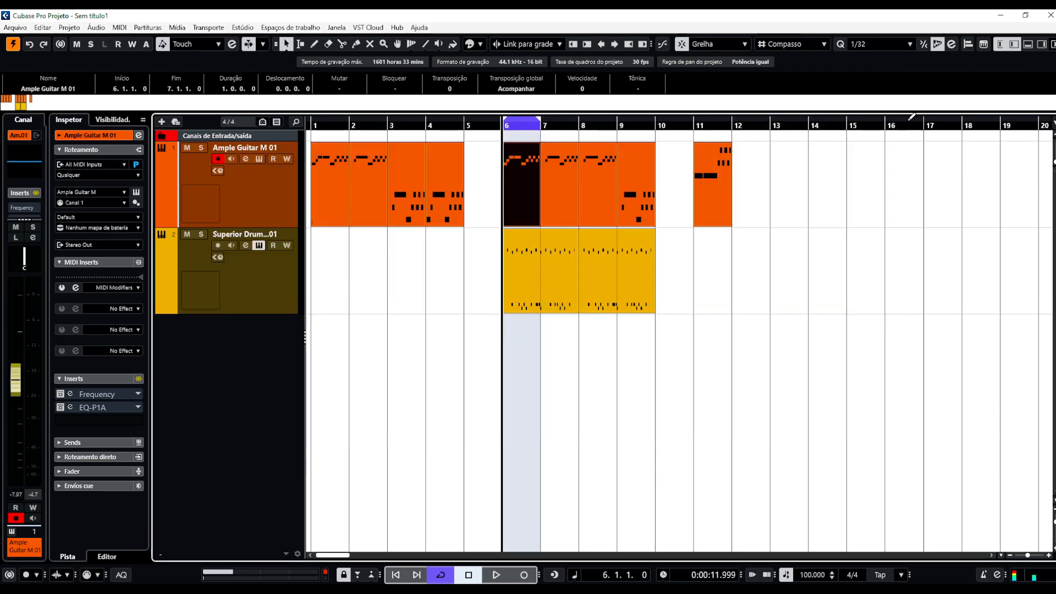